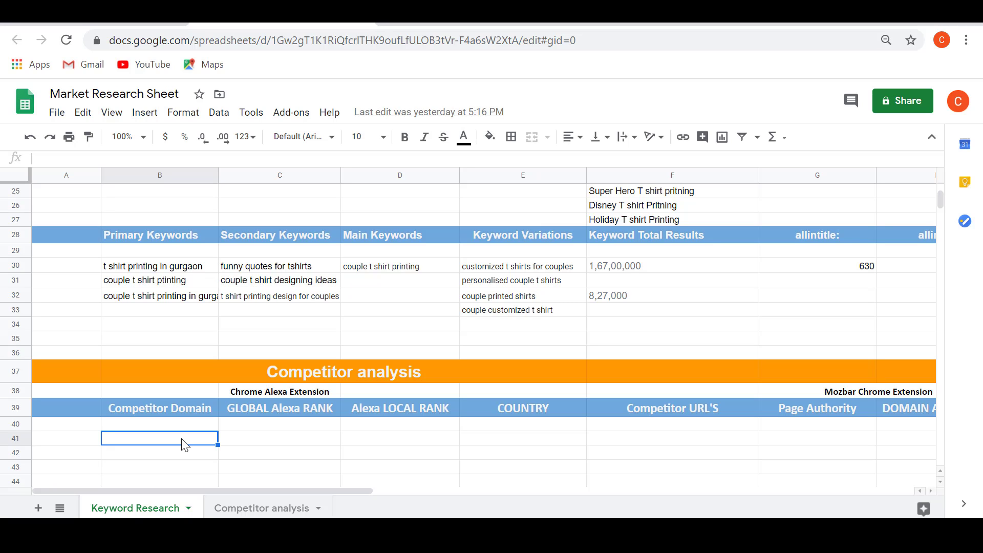
Step: Copy the primary keyword "t shirt printing in gurgaon" from cell B30 and search Google for it in a new browser tab
{"action": "scroll", "coordinate": [184, 445], "scroll_direction": "down", "scroll_amount": 3}
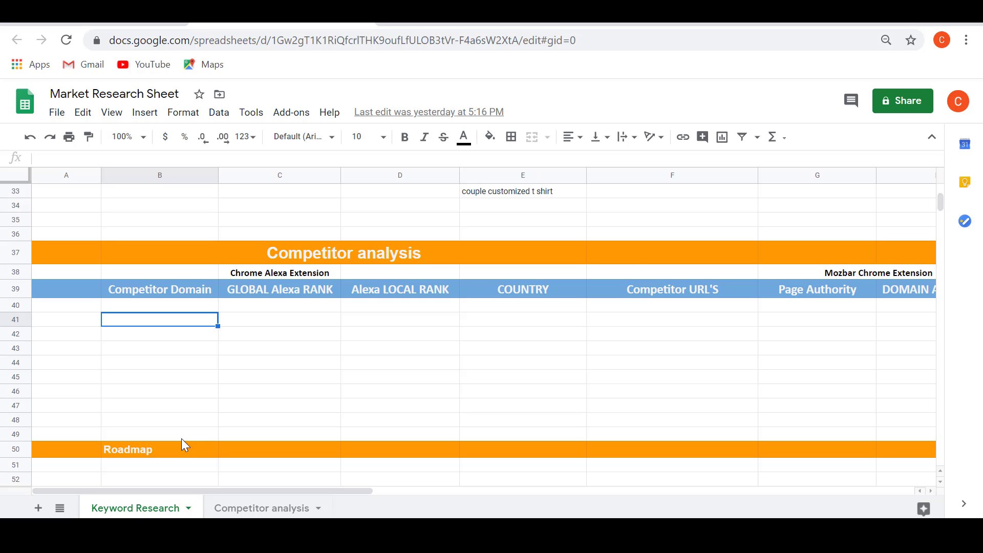
{"action": "scroll", "coordinate": [182, 440], "scroll_direction": "up", "scroll_amount": 2}
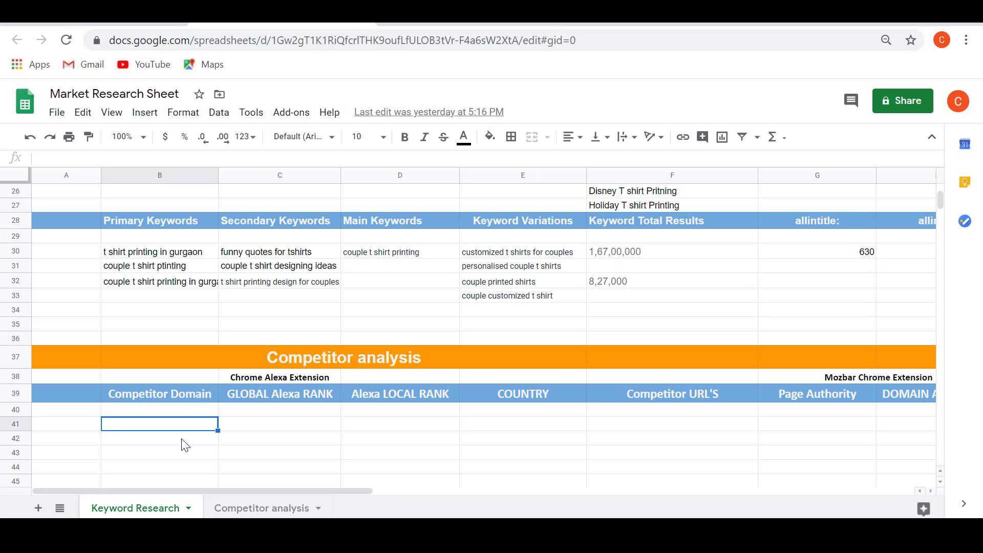
{"action": "left_click", "coordinate": [140, 255]}
{"action": "key", "text": "ctrl+c"}
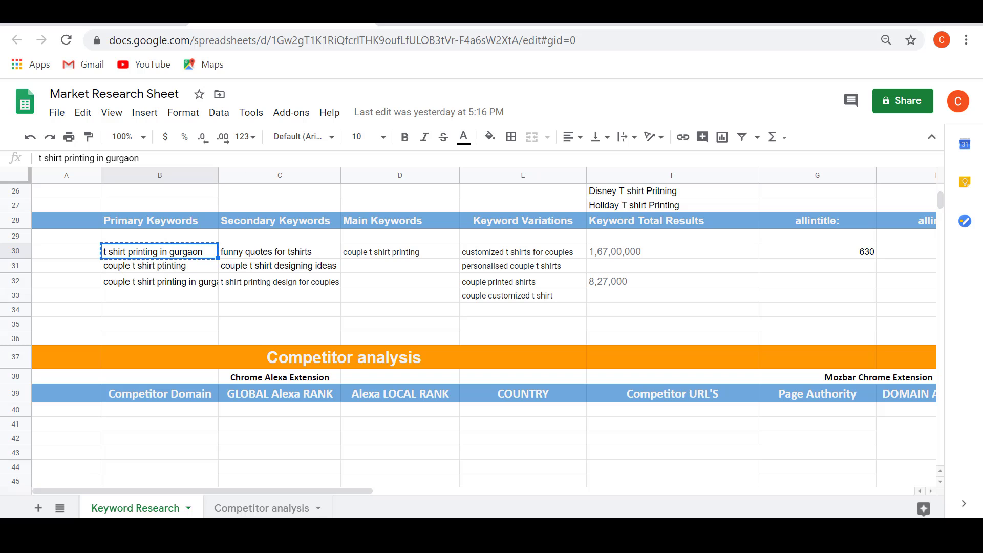
{"action": "key", "text": "ctrl+t"}
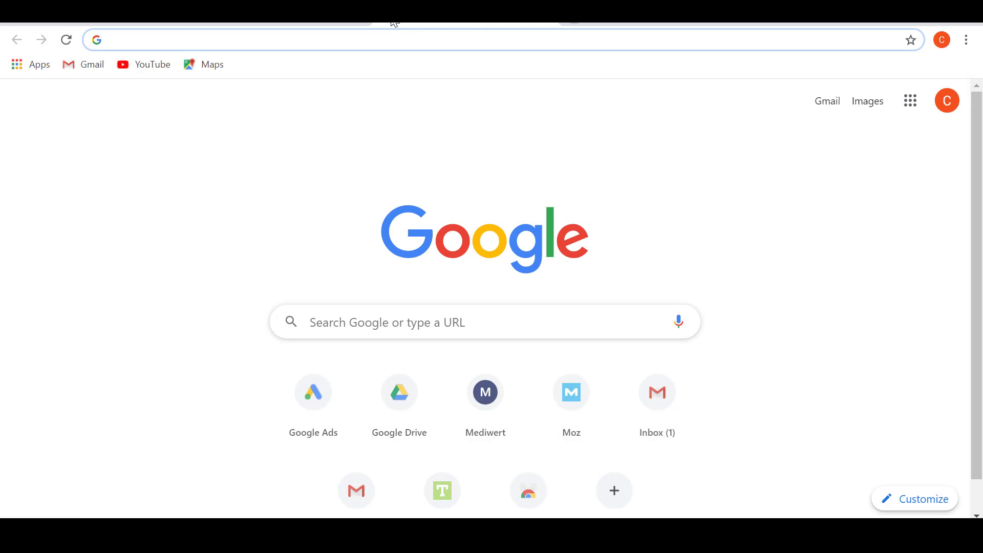
{"action": "key", "text": "ctrl+v"}
{"action": "key", "text": "Return"}
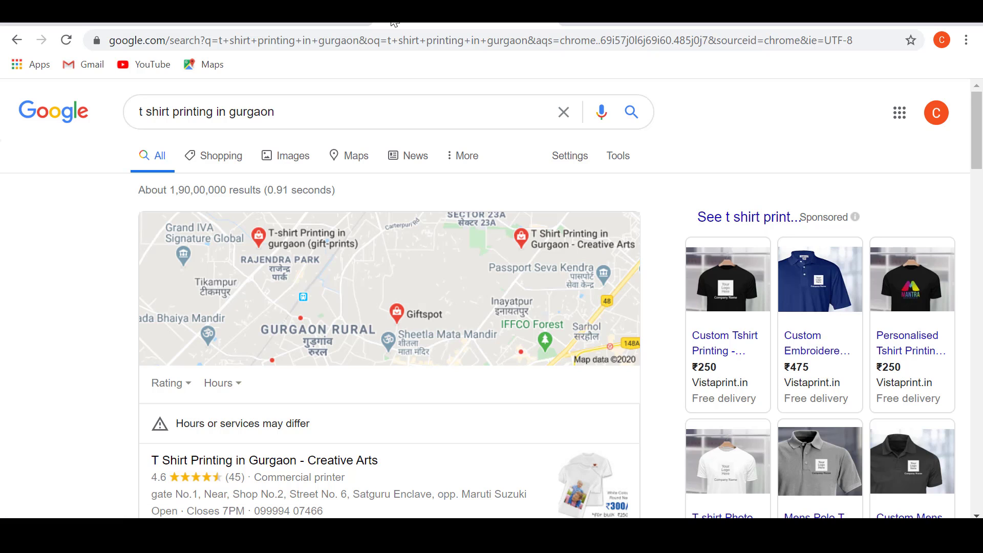
Step: Open the ilogo.in, champu.in, dir.indiamart.com and justdial.com organic results each in its own browser tab
{"action": "scroll", "coordinate": [103, 284], "scroll_direction": "down", "scroll_amount": 8}
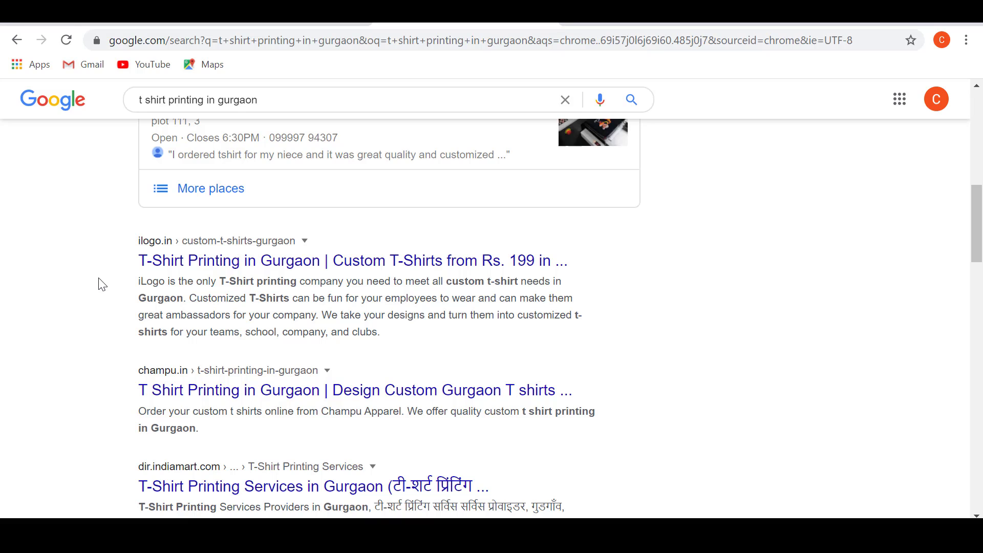
{"action": "right_click", "coordinate": [255, 268]}
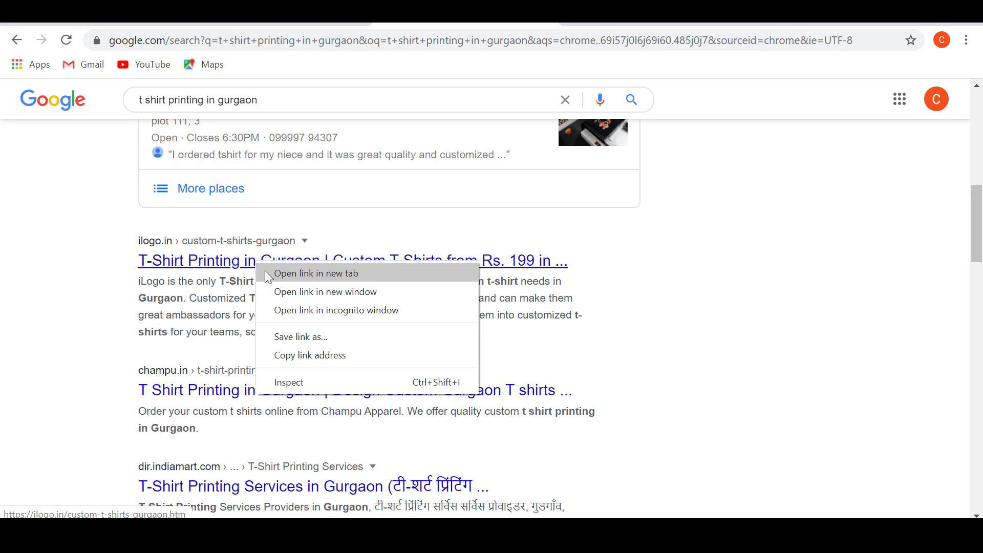
{"action": "left_click", "coordinate": [266, 270]}
{"action": "scroll", "coordinate": [368, 362], "scroll_direction": "down", "scroll_amount": 3}
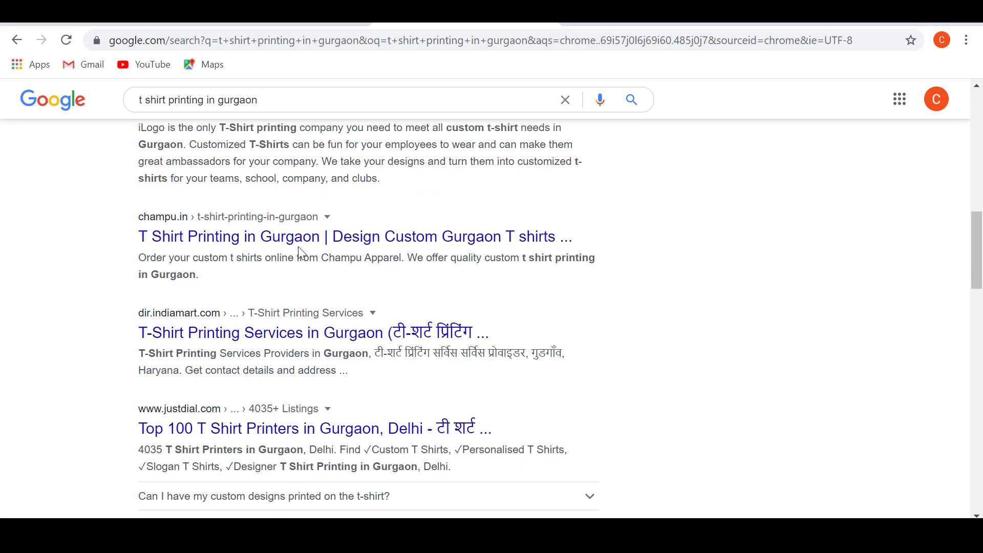
{"action": "right_click", "coordinate": [307, 238]}
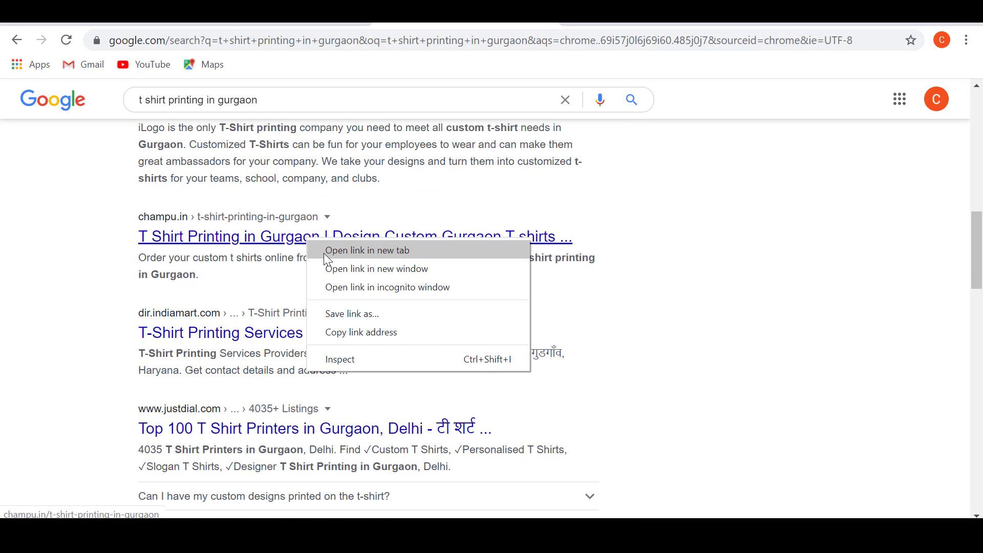
{"action": "left_click", "coordinate": [324, 250]}
{"action": "right_click", "coordinate": [257, 337]}
{"action": "left_click", "coordinate": [276, 350]}
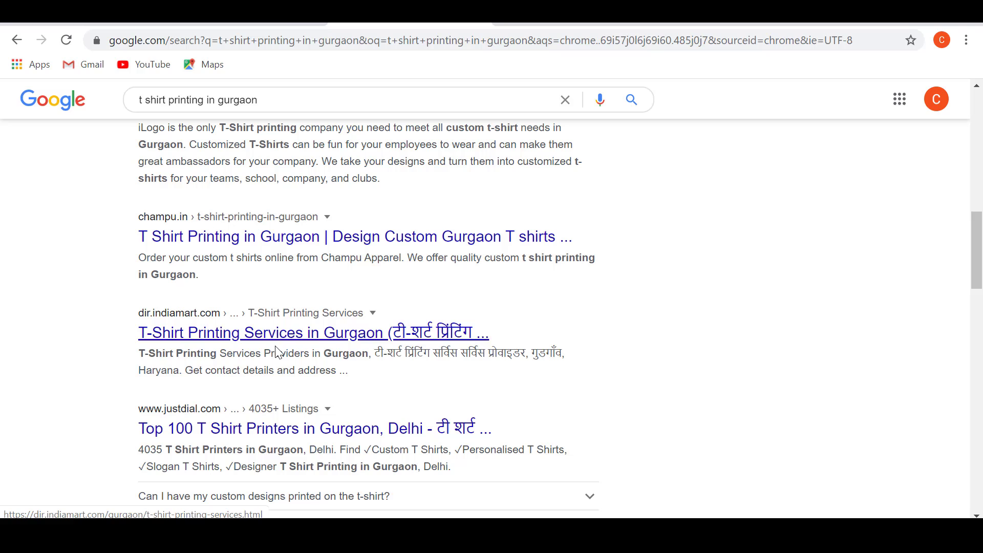
{"action": "right_click", "coordinate": [229, 433]}
{"action": "left_click", "coordinate": [262, 314]}
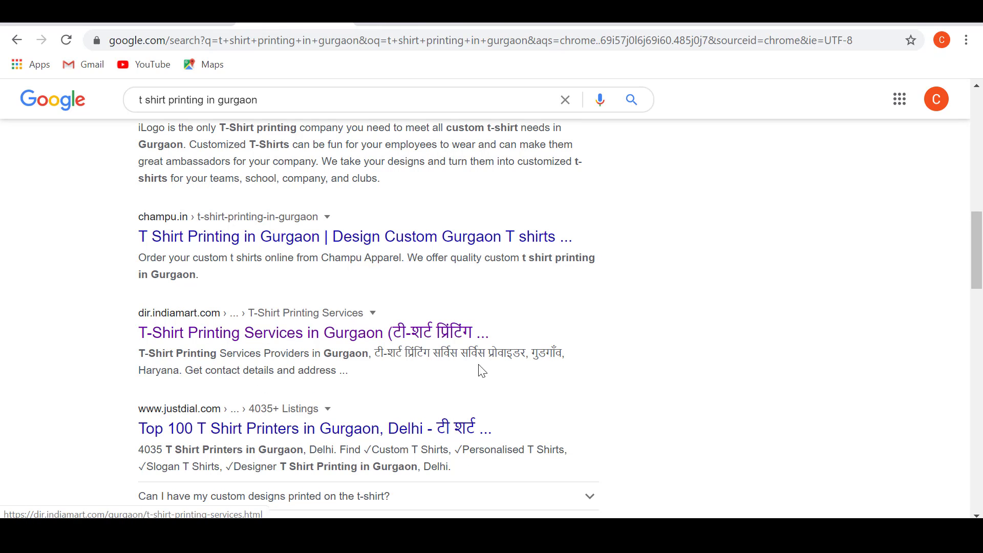
{"action": "scroll", "coordinate": [480, 376], "scroll_direction": "down", "scroll_amount": 2}
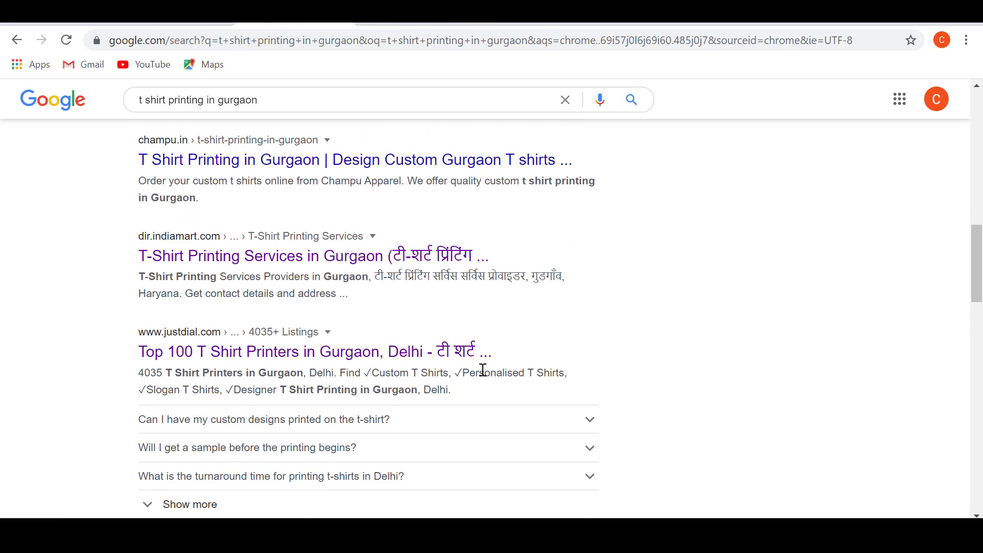
{"action": "scroll", "coordinate": [483, 371], "scroll_direction": "down", "scroll_amount": 4}
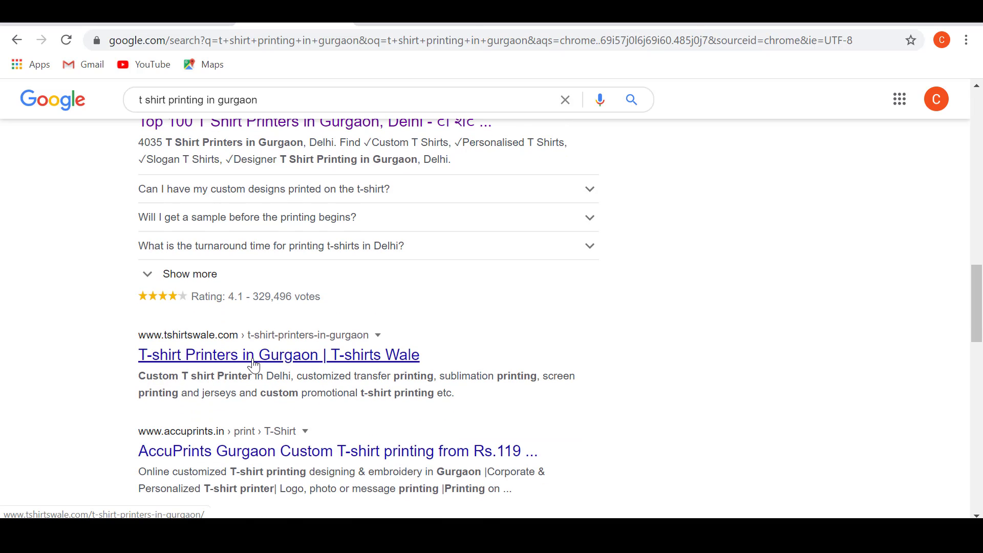
{"action": "scroll", "coordinate": [254, 365], "scroll_direction": "up", "scroll_amount": 7}
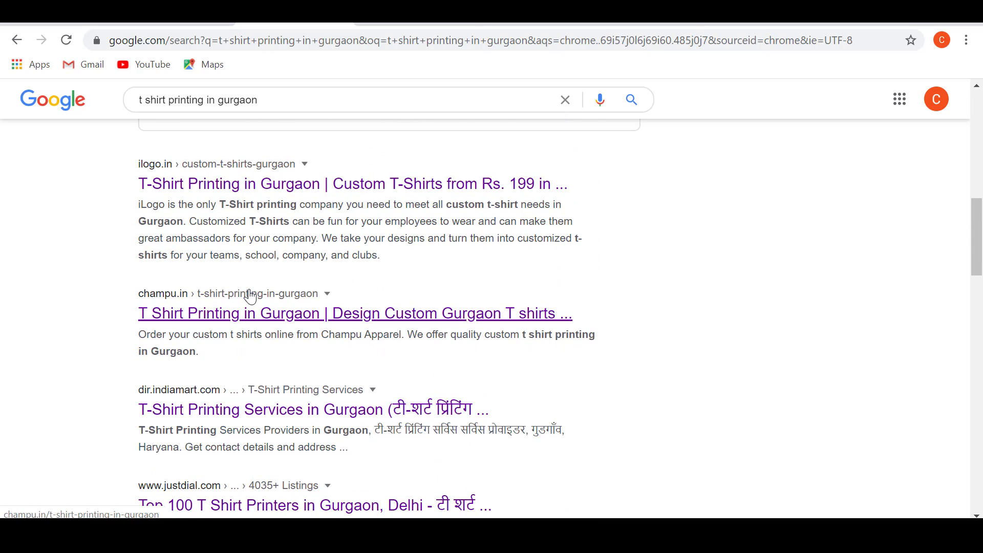
Step: Check the sheet's Competitor Domain column and review the organic Google results for competitor websites
{"action": "key", "text": "ctrl+shift+Tab"}
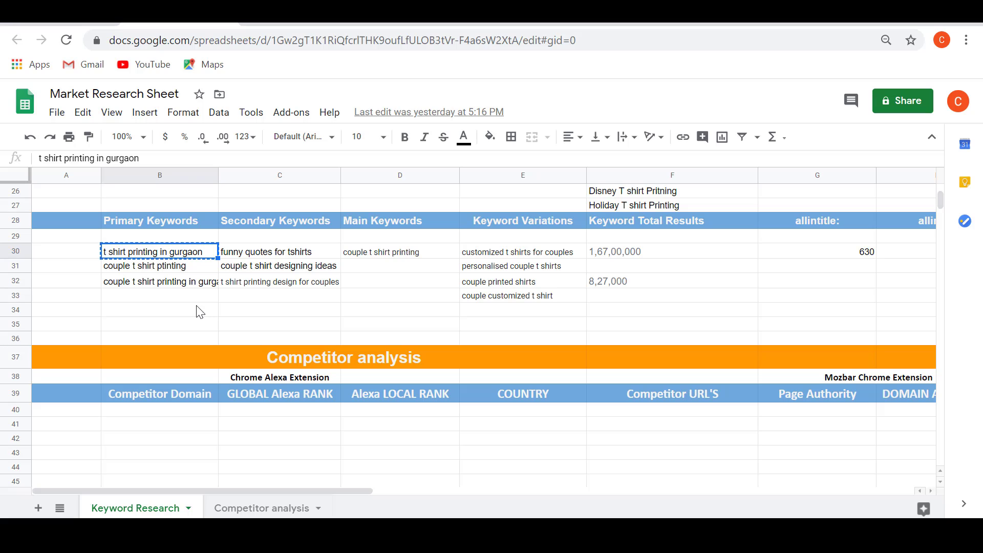
{"action": "left_click", "coordinate": [200, 312]}
{"action": "left_click", "coordinate": [172, 439]}
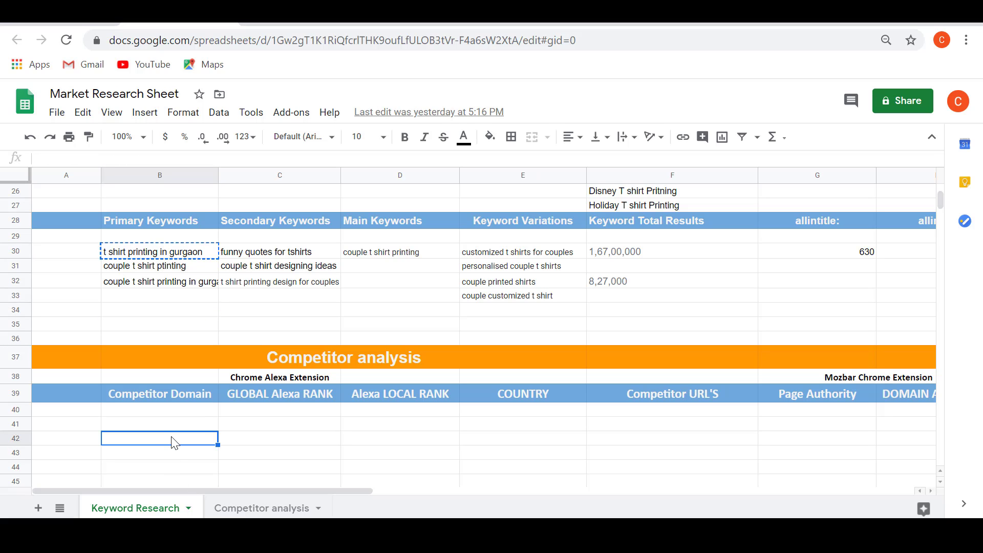
{"action": "left_click", "coordinate": [173, 428]}
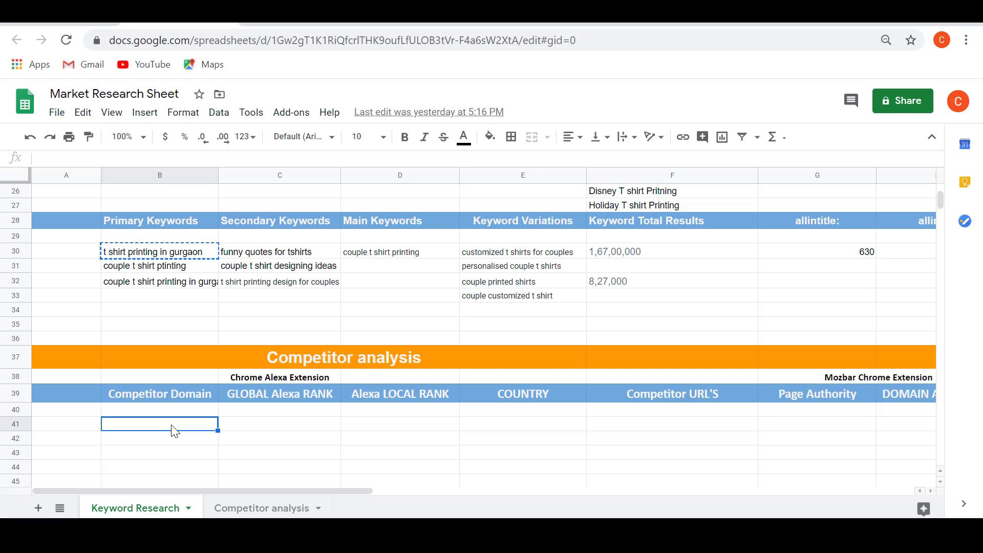
{"action": "left_click", "coordinate": [294, 16]}
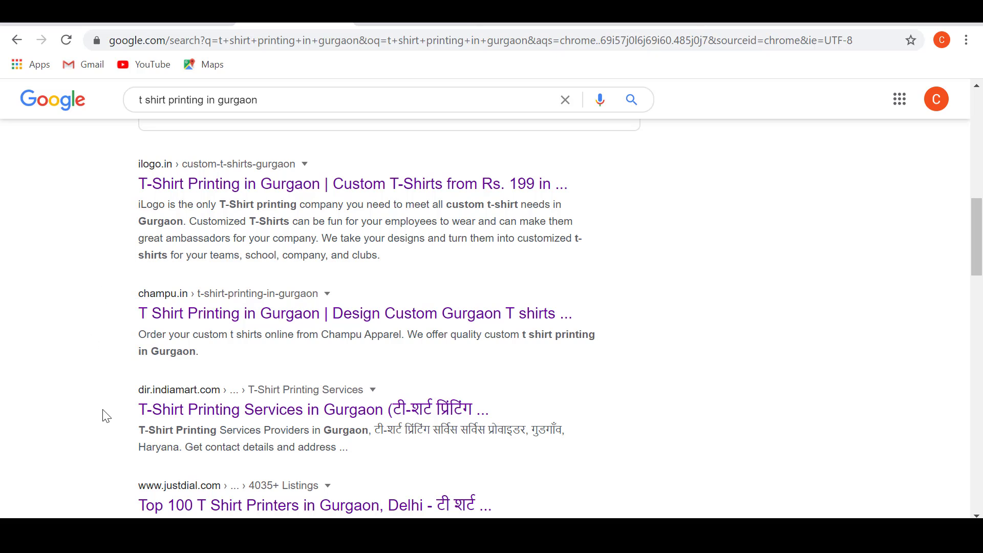
{"action": "scroll", "coordinate": [193, 166], "scroll_direction": "down", "scroll_amount": 3}
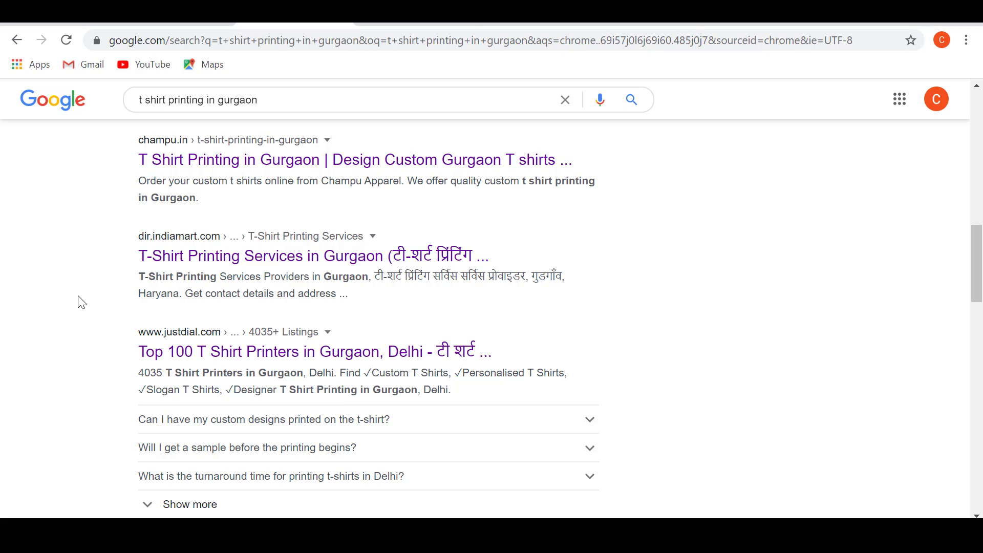
{"action": "scroll", "coordinate": [101, 252], "scroll_direction": "up", "scroll_amount": 3}
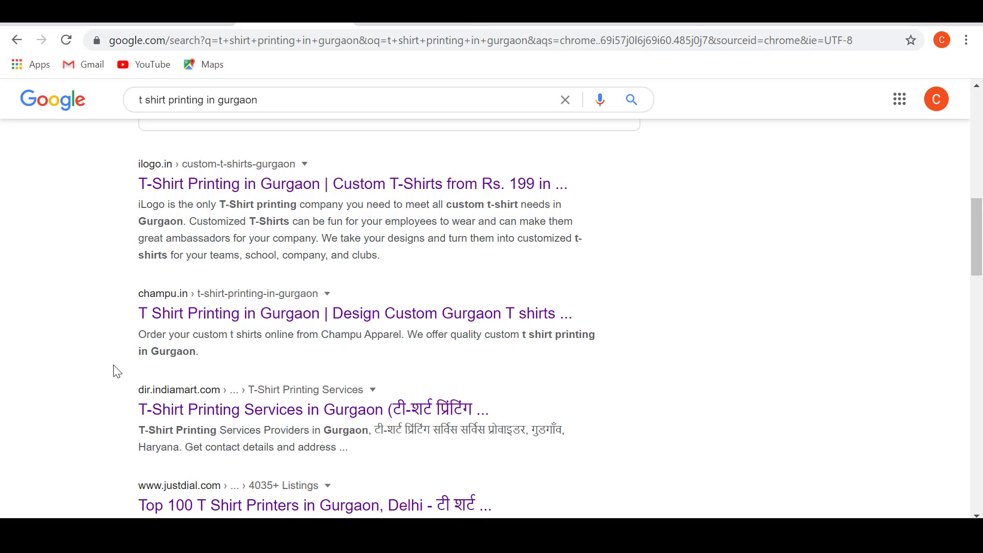
{"action": "scroll", "coordinate": [115, 320], "scroll_direction": "down", "scroll_amount": 8}
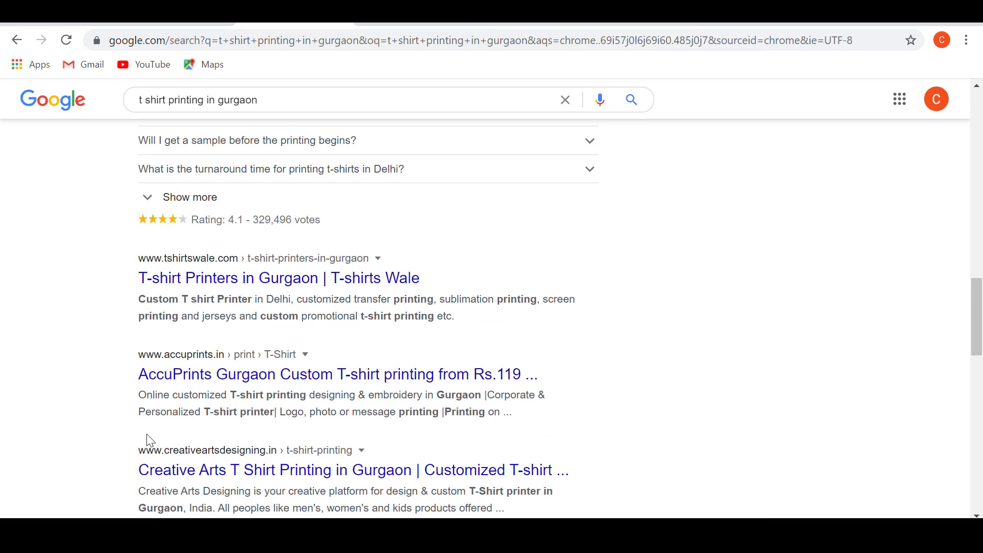
{"action": "scroll", "coordinate": [160, 348], "scroll_direction": "up", "scroll_amount": 5}
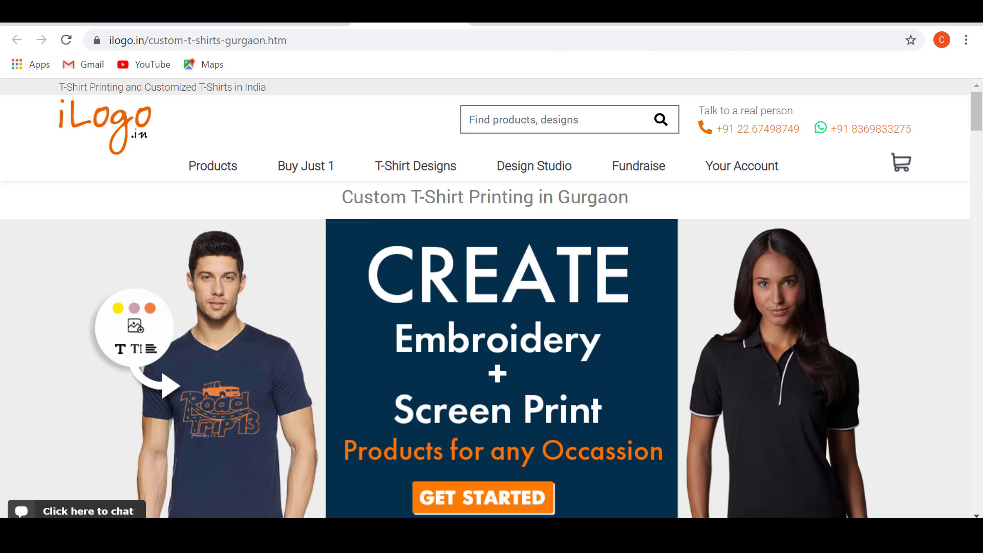
{"action": "left_click", "coordinate": [235, 40]}
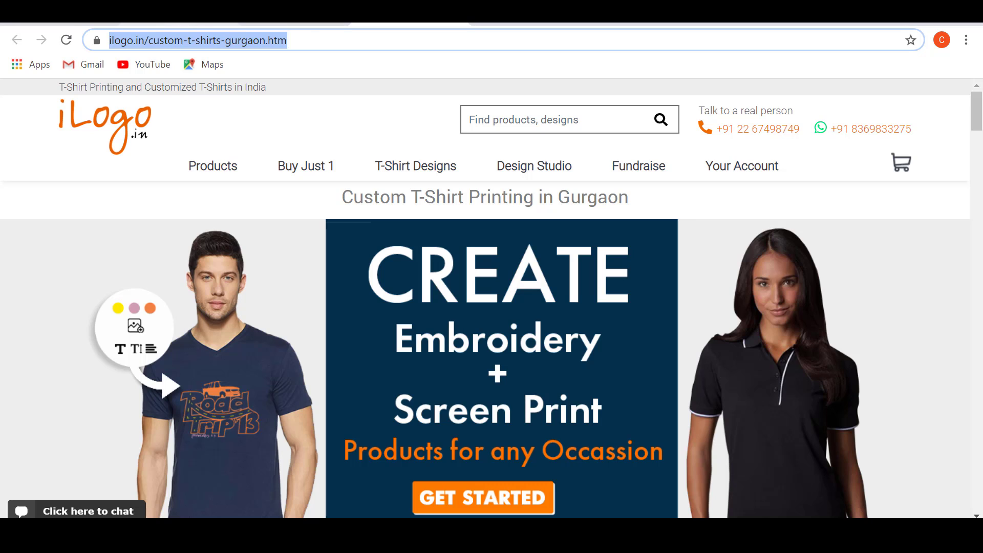
{"action": "triple_click", "coordinate": [320, 41]}
{"action": "key", "text": "ctrl+c"}
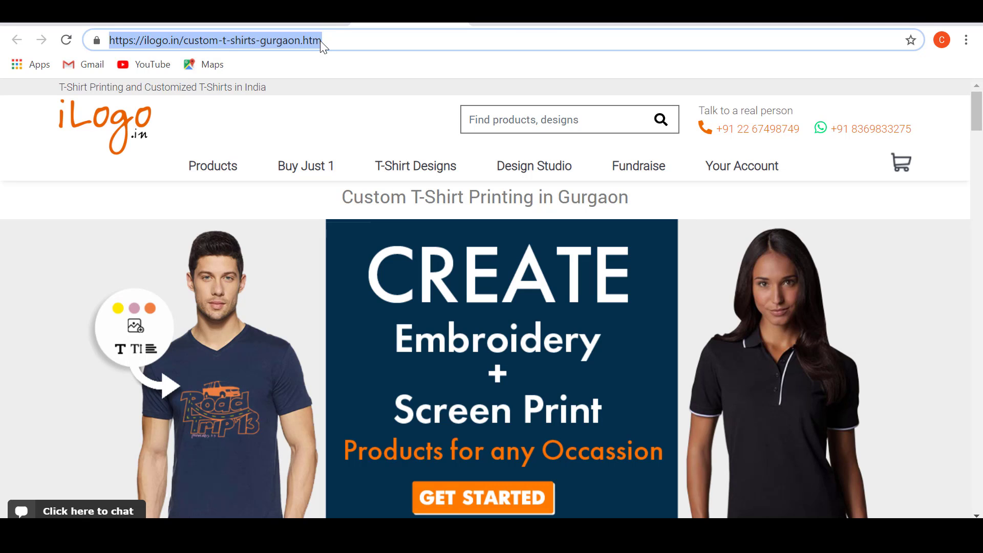
{"action": "left_click", "coordinate": [179, 15]}
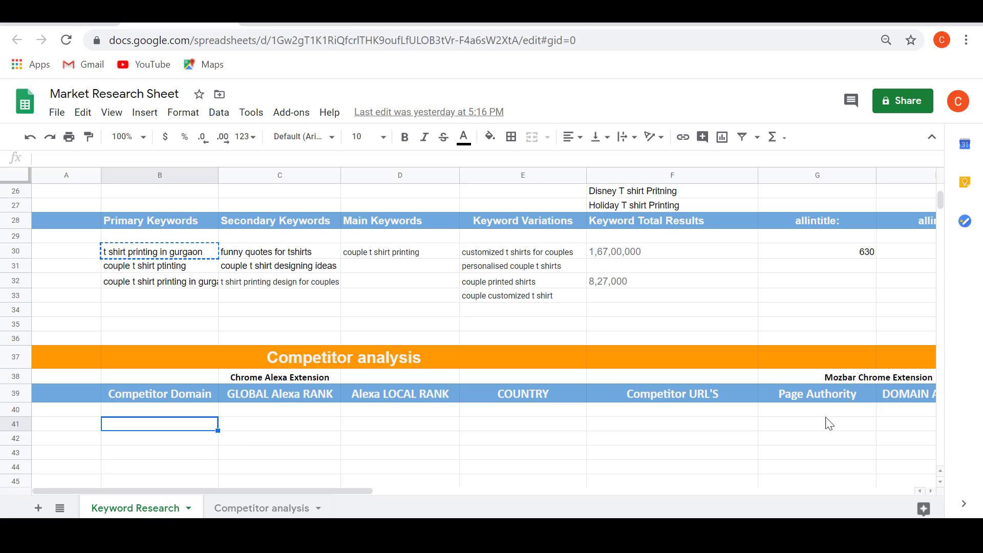
{"action": "left_click", "coordinate": [662, 415]}
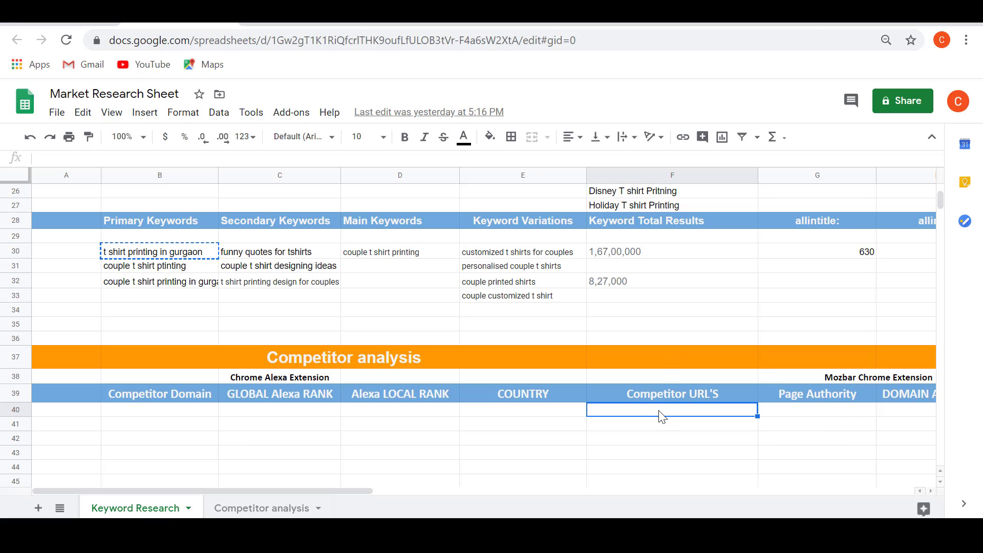
{"action": "key", "text": "ctrl+v"}
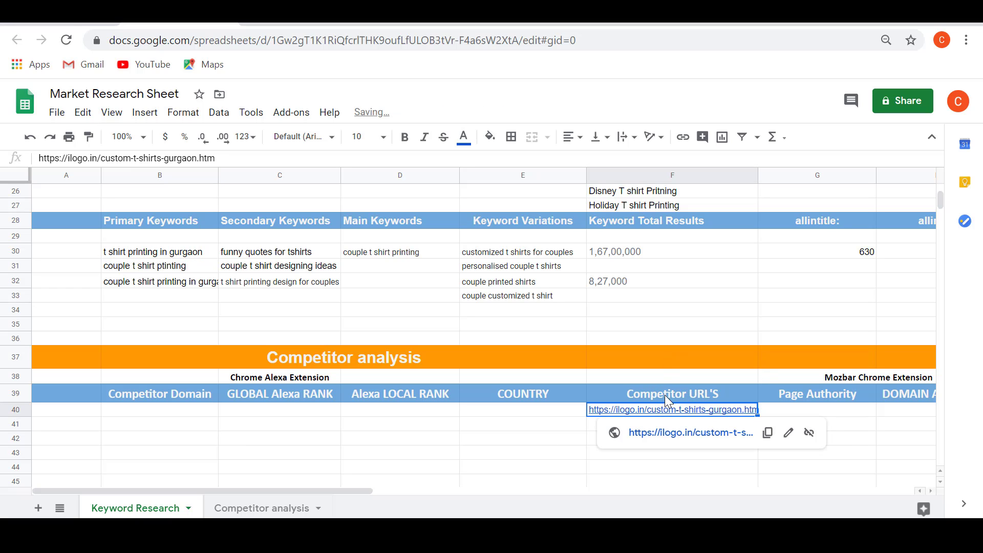
{"action": "left_click", "coordinate": [622, 410]}
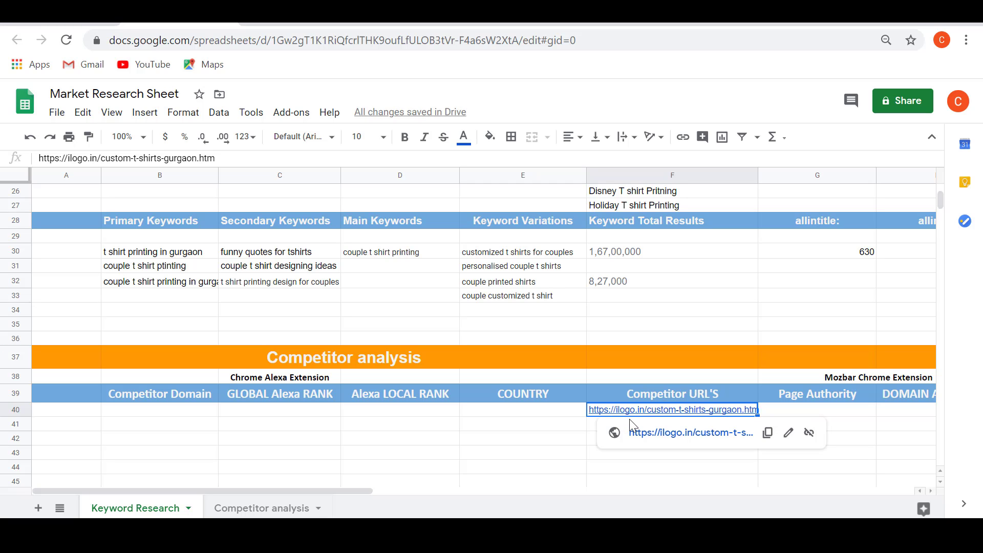
{"action": "left_click", "coordinate": [666, 433]}
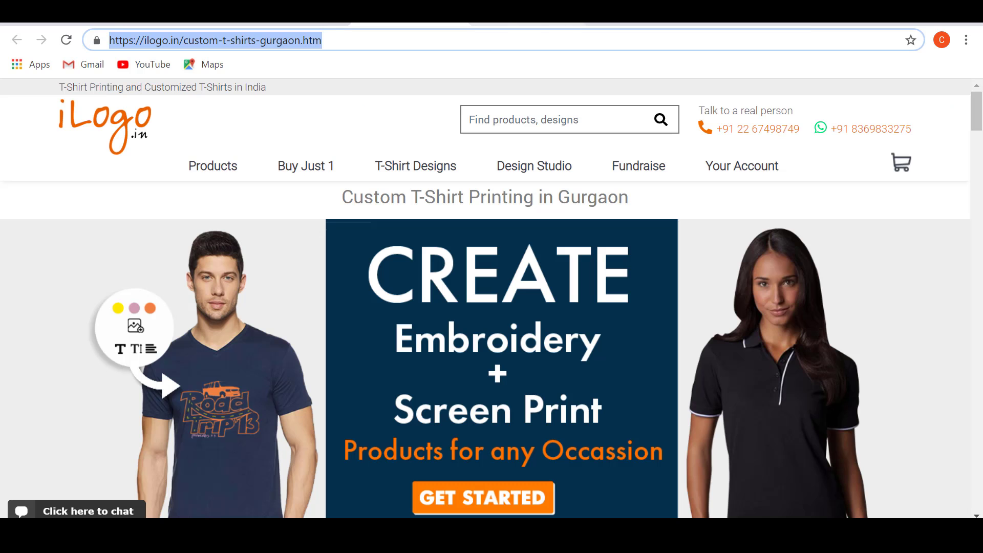
{"action": "left_click", "coordinate": [495, 15]}
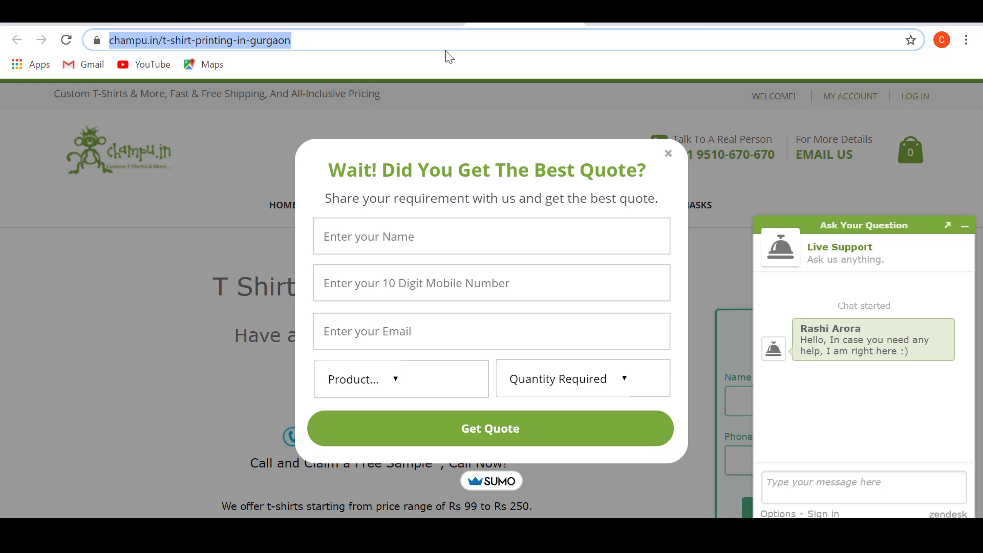
{"action": "left_click", "coordinate": [175, 25]}
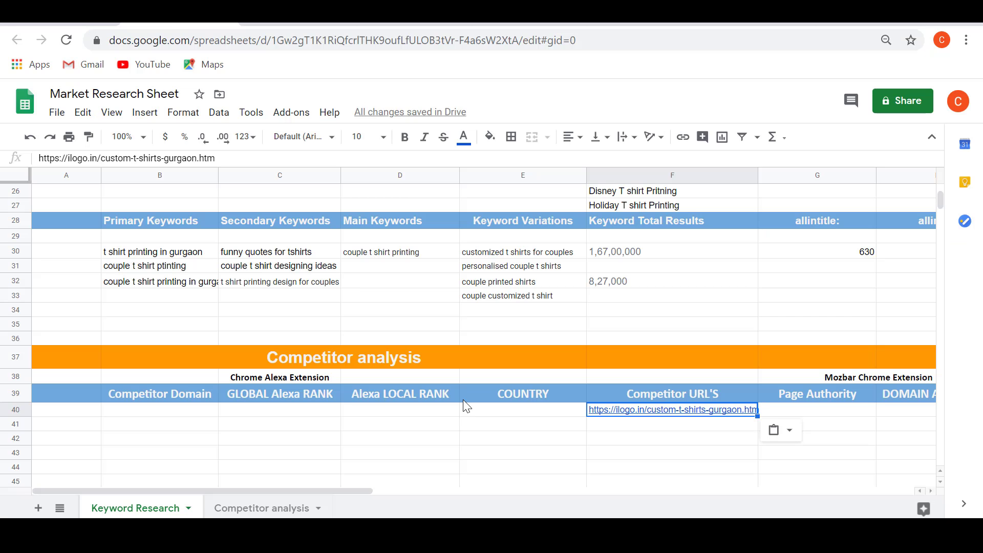
{"action": "left_click", "coordinate": [635, 424]}
{"action": "type", "text": "https://champu.in/t-shirt-printing-in-gurgaon"}
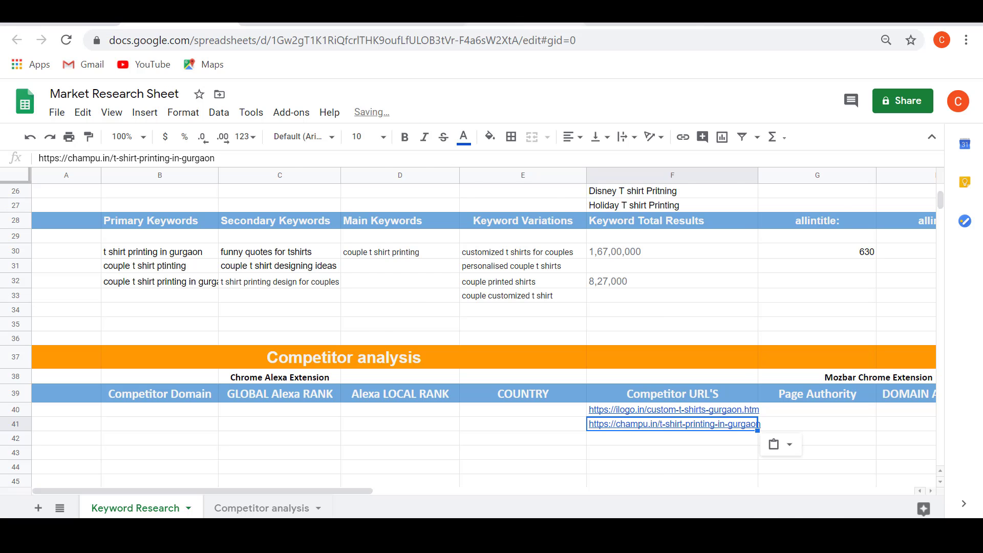
{"action": "left_click", "coordinate": [512, 15]}
{"action": "left_click", "coordinate": [640, 15]}
{"action": "left_click", "coordinate": [433, 40]}
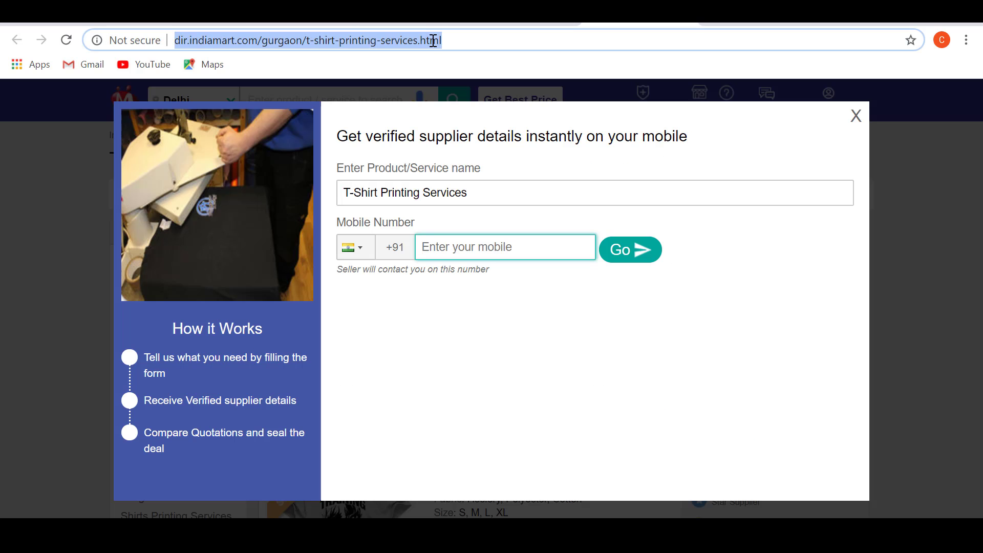
{"action": "key", "text": "ctrl+c"}
{"action": "key", "text": "ctrl+shift+Tab"}
{"action": "key", "text": "ctrl+shift+Tab"}
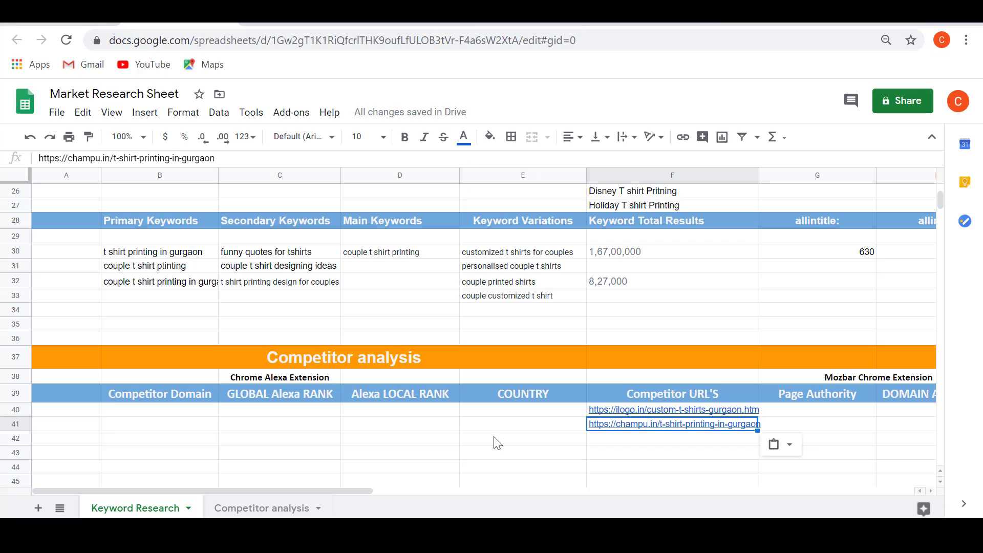
{"action": "left_click", "coordinate": [652, 441]}
{"action": "key", "text": "ctrl+v"}
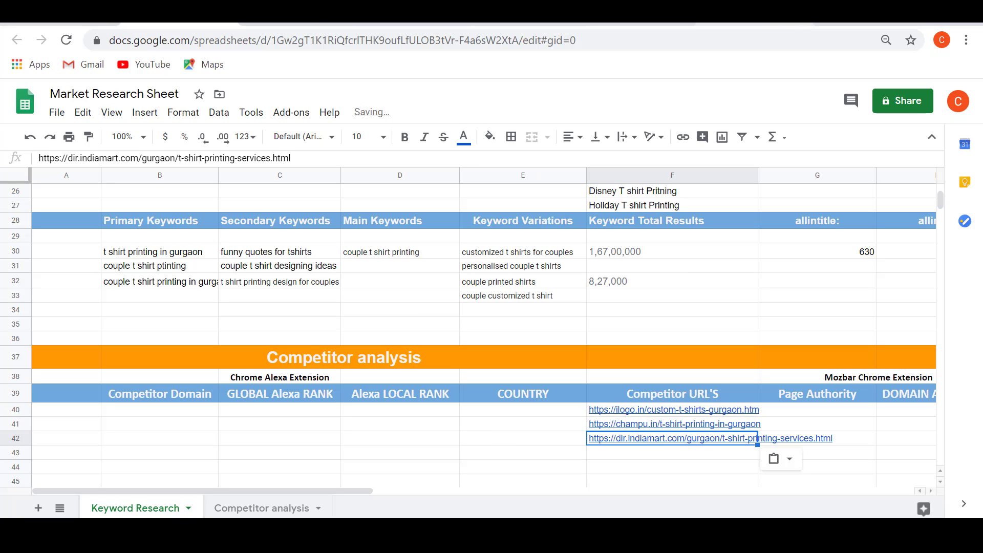
{"action": "key", "text": "ctrl+Tab"}
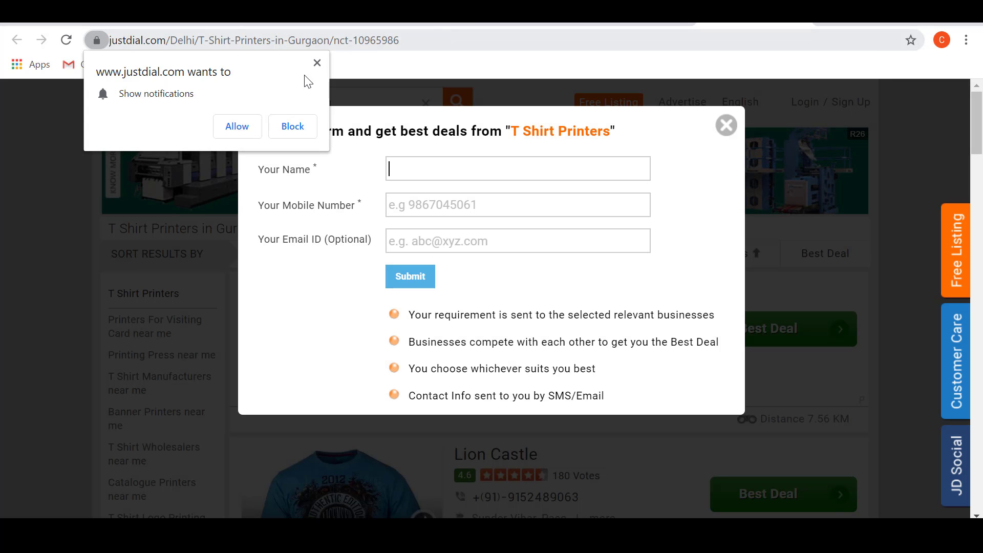
{"action": "left_click", "coordinate": [317, 63]}
{"action": "left_click", "coordinate": [432, 40]}
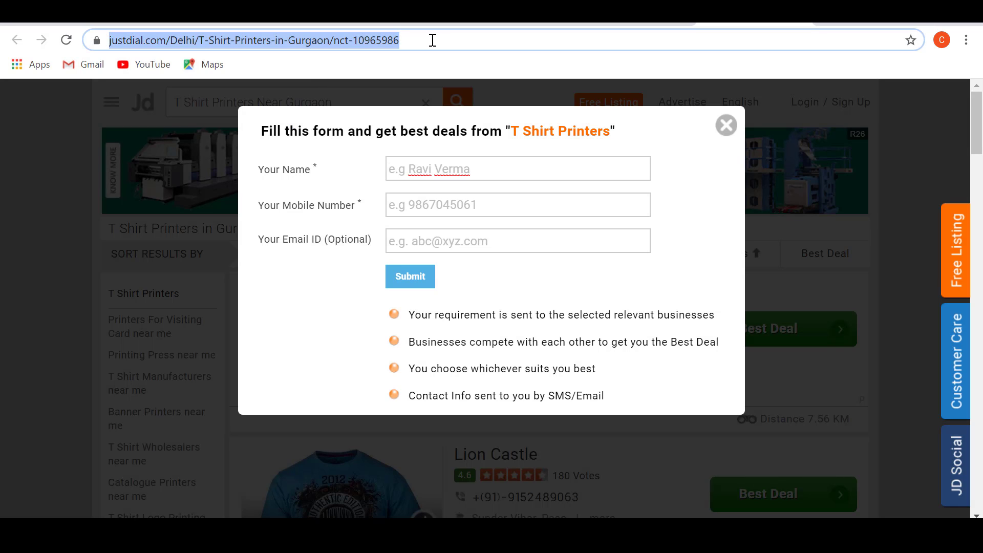
{"action": "key", "text": "ctrl+shift+Tab"}
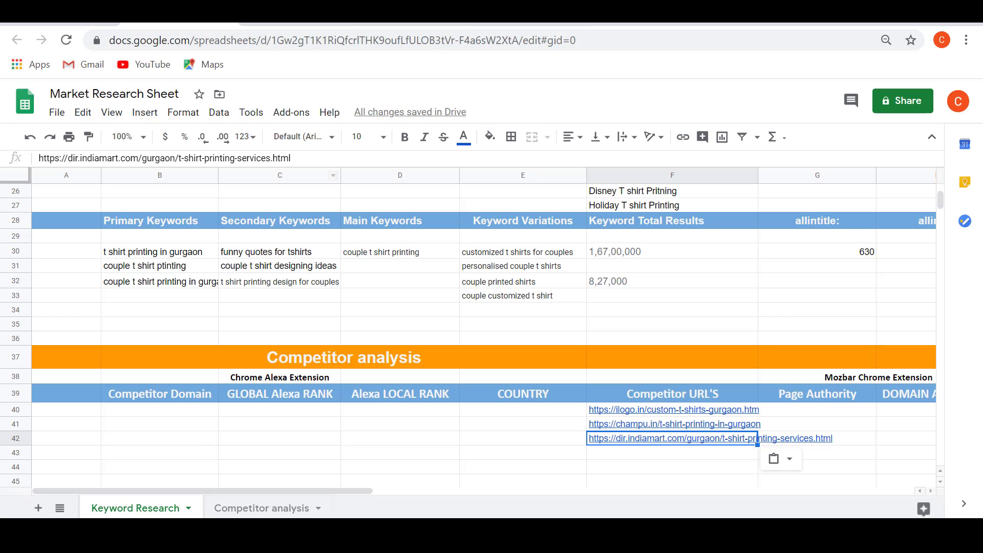
{"action": "left_click", "coordinate": [611, 459]}
{"action": "key", "text": "ctrl+v"}
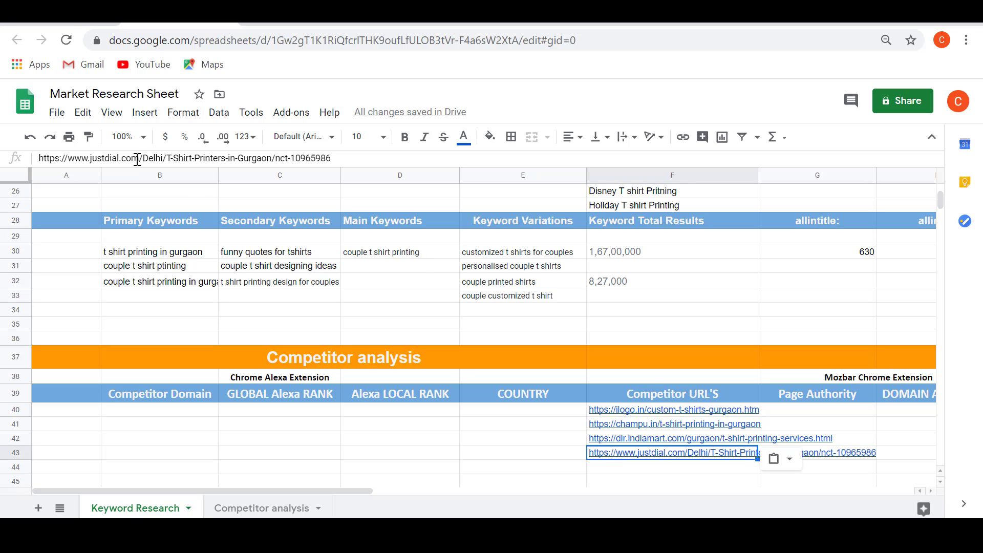
{"action": "left_click", "coordinate": [646, 411]}
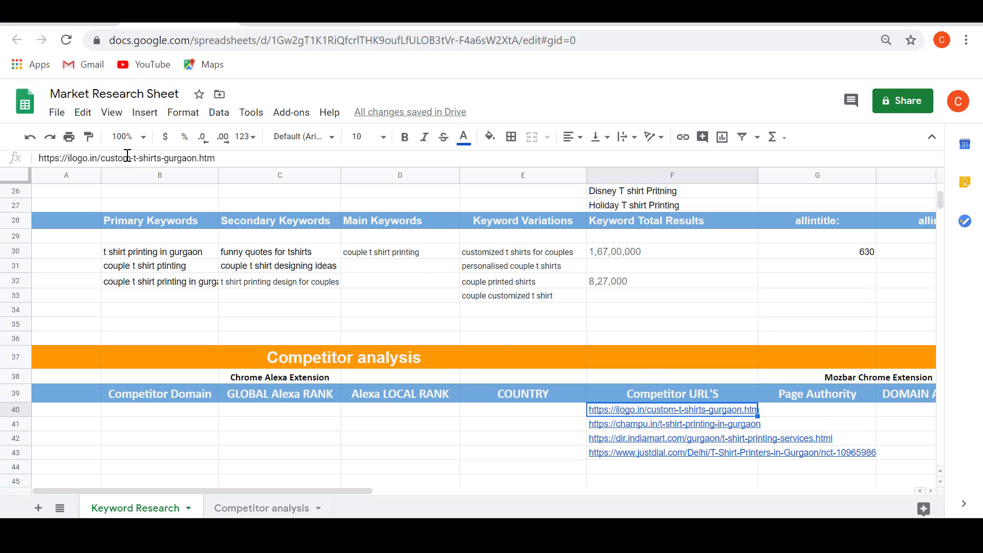
{"action": "left_click_drag", "start_coordinate": [96, 158], "coordinate": [2, 166]}
{"action": "key", "text": "ctrl+c"}
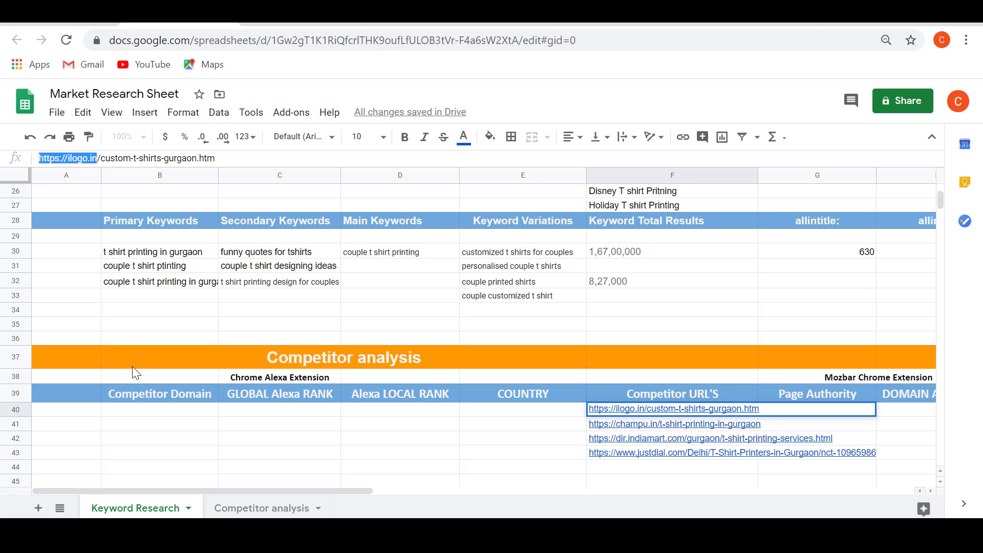
{"action": "left_click", "coordinate": [143, 413]}
{"action": "key", "text": "ctrl+v"}
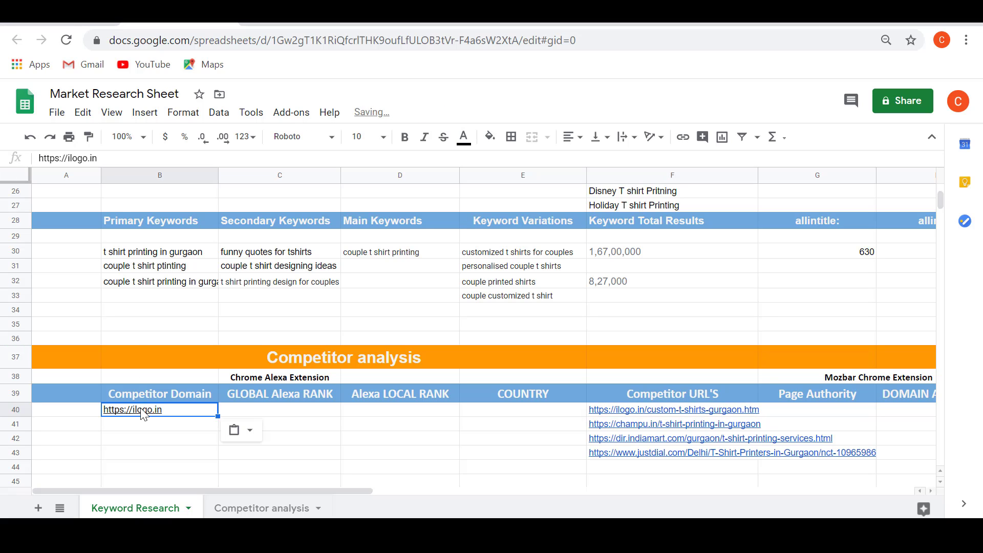
{"action": "left_click", "coordinate": [649, 428]}
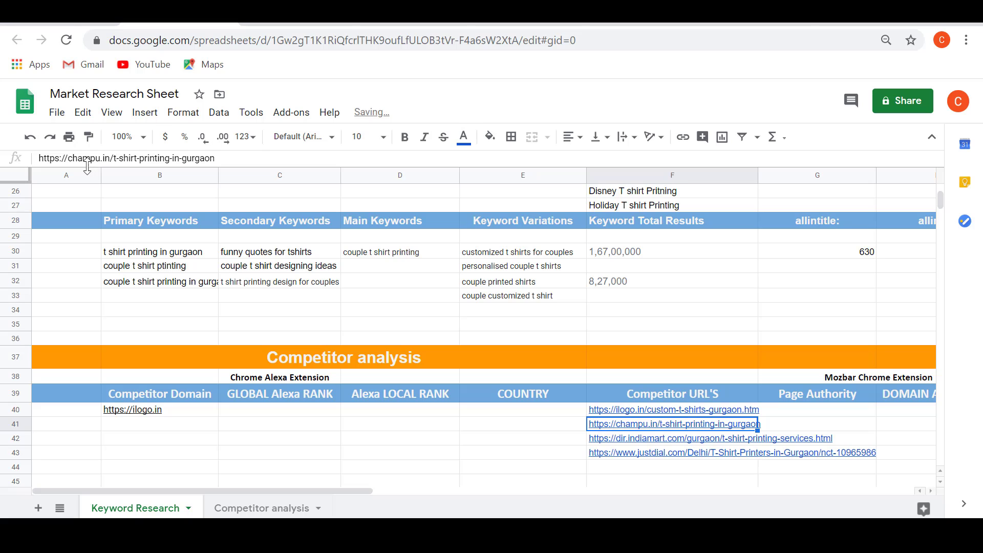
{"action": "left_click_drag", "start_coordinate": [110, 158], "coordinate": [2, 167]}
{"action": "key", "text": "ctrl+c"}
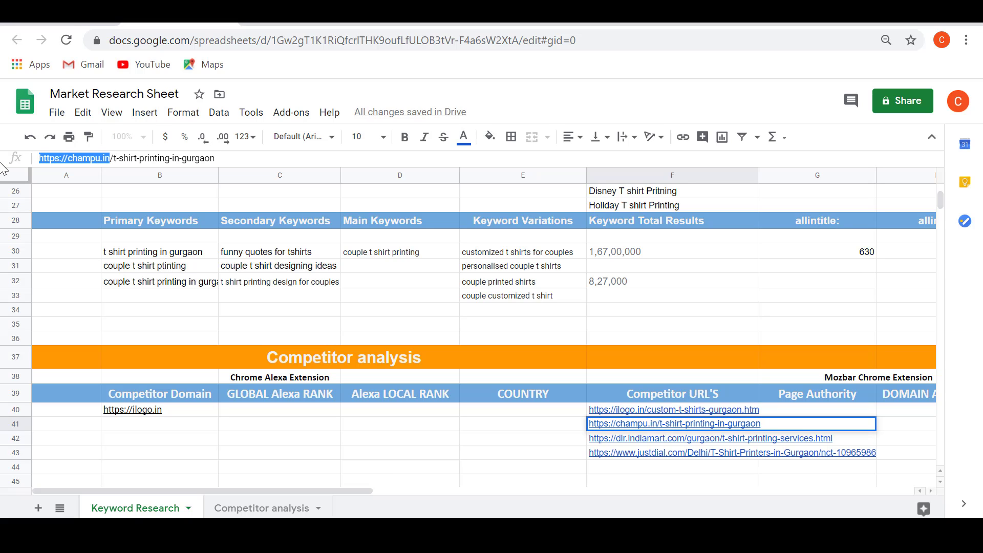
{"action": "left_click", "coordinate": [137, 428]}
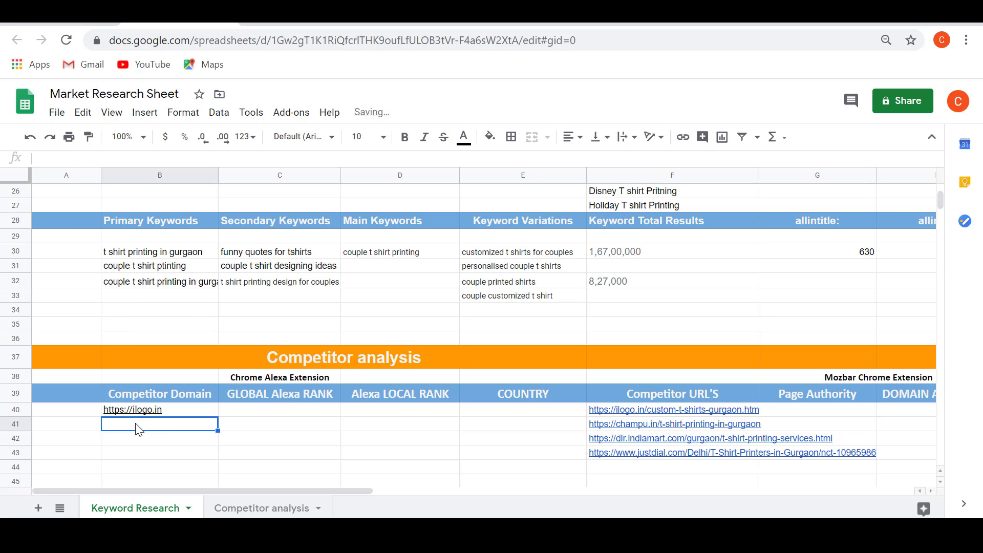
{"action": "key", "text": "ctrl+v"}
{"action": "left_click", "coordinate": [686, 438]}
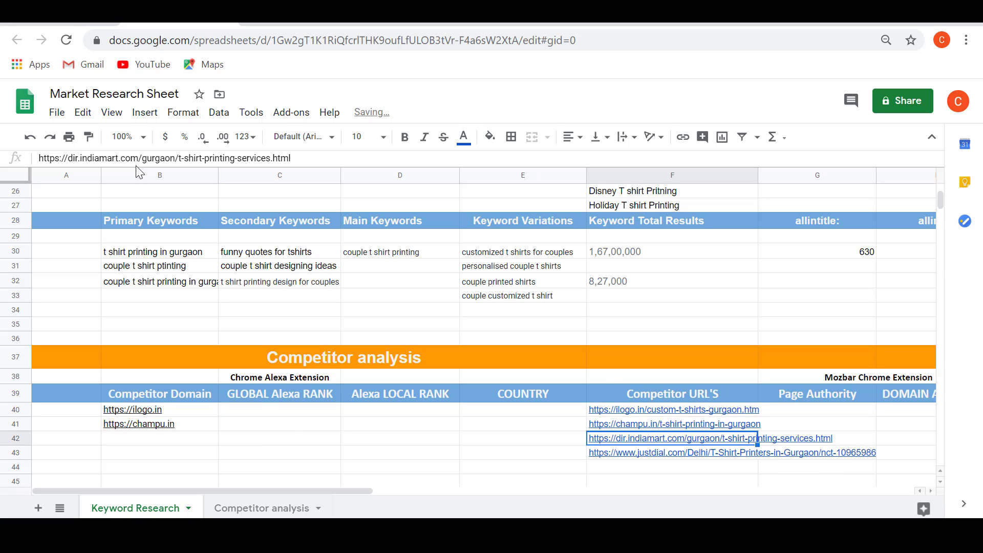
{"action": "left_click_drag", "start_coordinate": [142, 157], "coordinate": [39, 158]}
{"action": "key", "text": "ctrl+c"}
{"action": "left_click", "coordinate": [147, 439]}
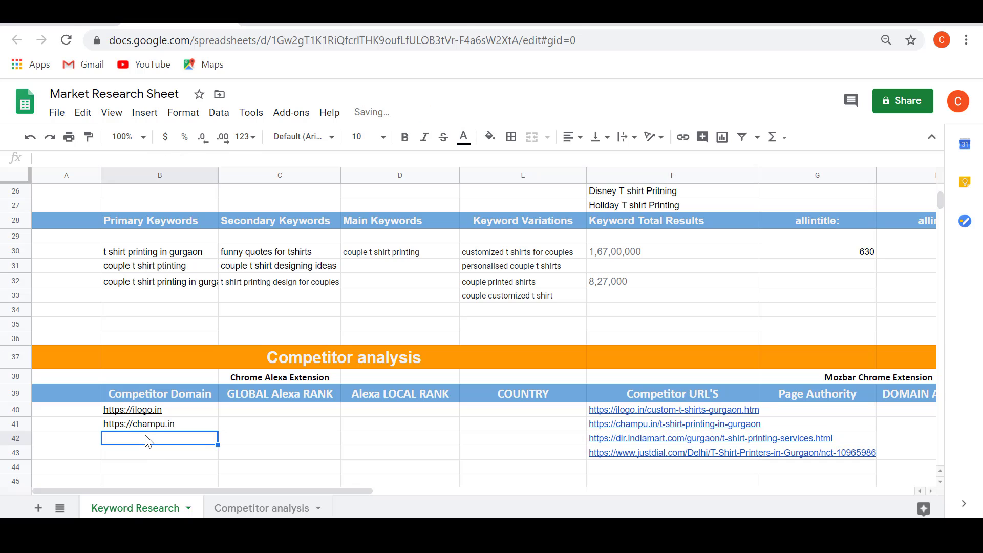
{"action": "key", "text": "ctrl+v"}
{"action": "left_click", "coordinate": [657, 458]}
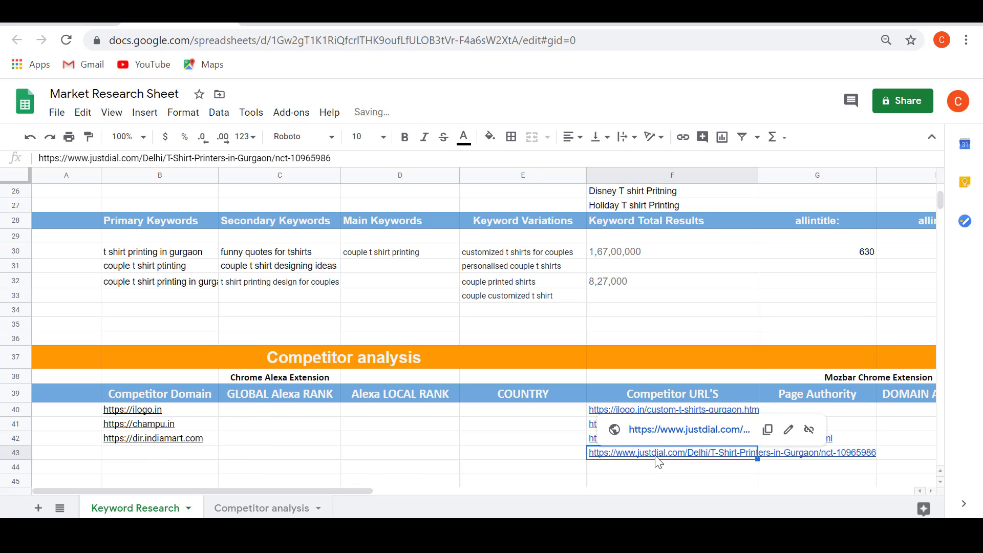
{"action": "left_click_drag", "start_coordinate": [140, 157], "coordinate": [38, 158]}
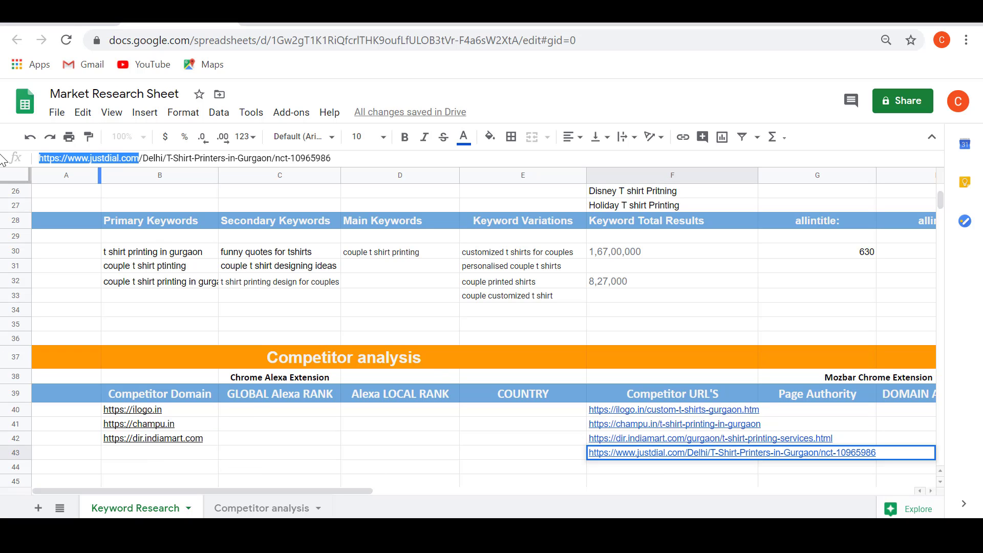
{"action": "key", "text": "ctrl+c"}
{"action": "left_click", "coordinate": [155, 457]}
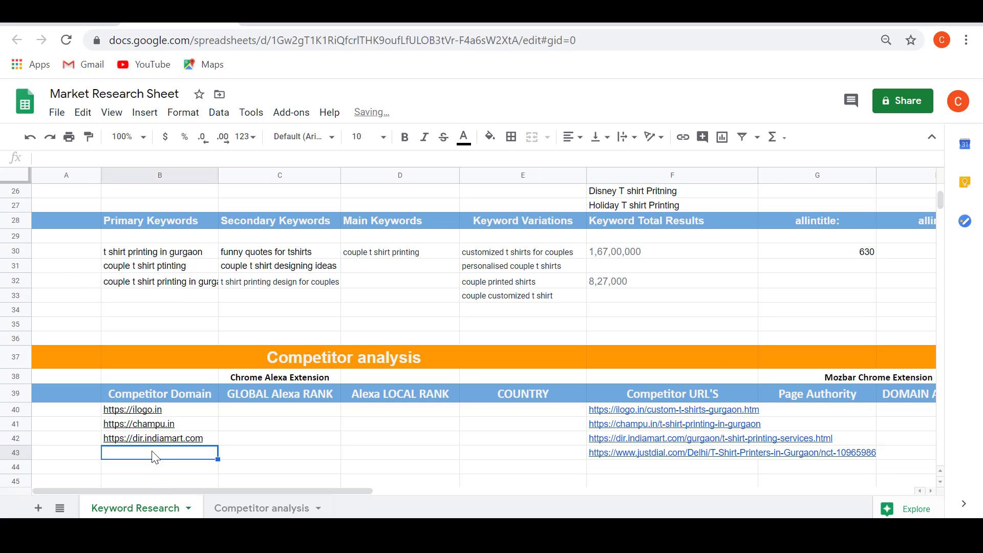
{"action": "key", "text": "ctrl+v"}
{"action": "left_click", "coordinate": [337, 458]}
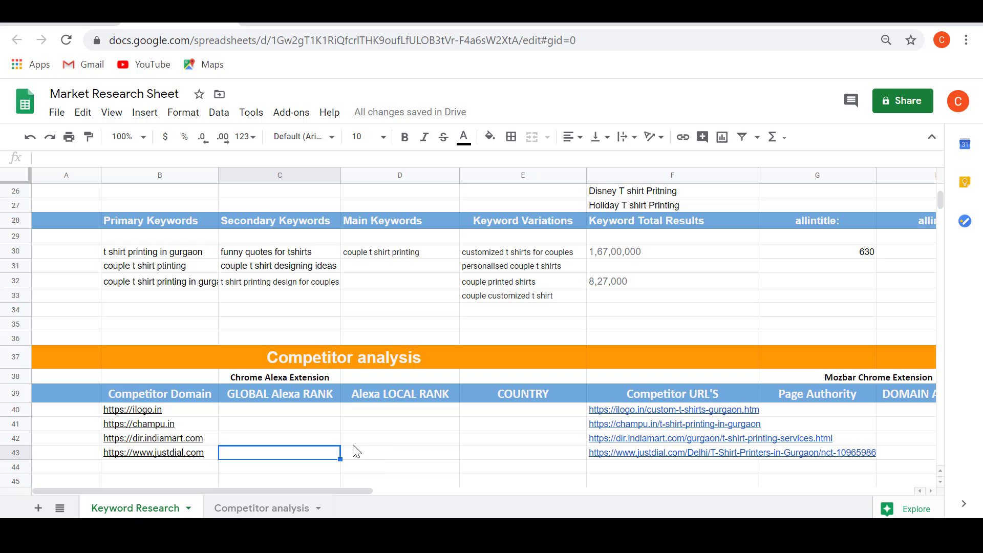
Step: Compare the Google results for t shirt printing in gurgaon with the competitor domains and page URLs in the sheet
{"action": "mouse_move", "coordinate": [196, 413]}
{"action": "left_click", "coordinate": [279, 20]}
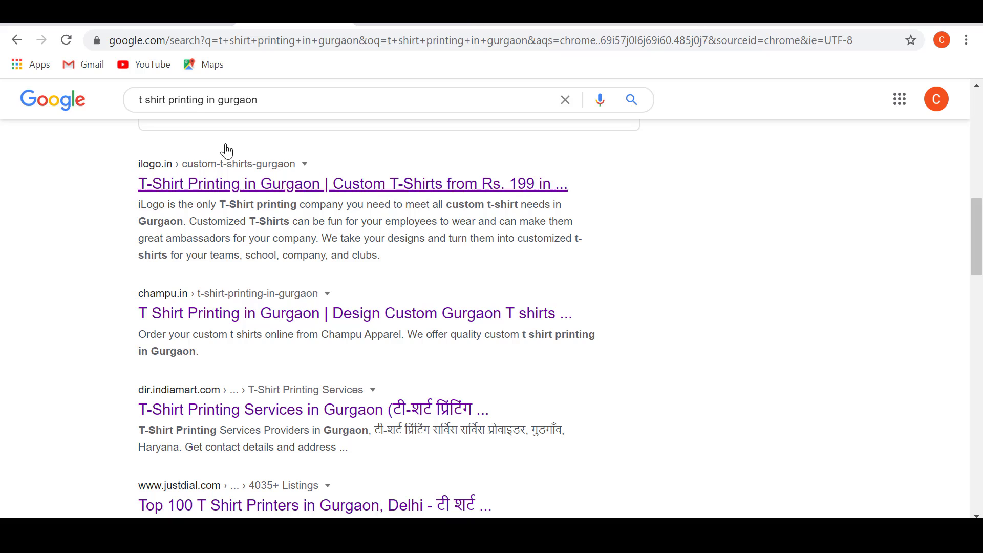
{"action": "left_click", "coordinate": [185, 23]}
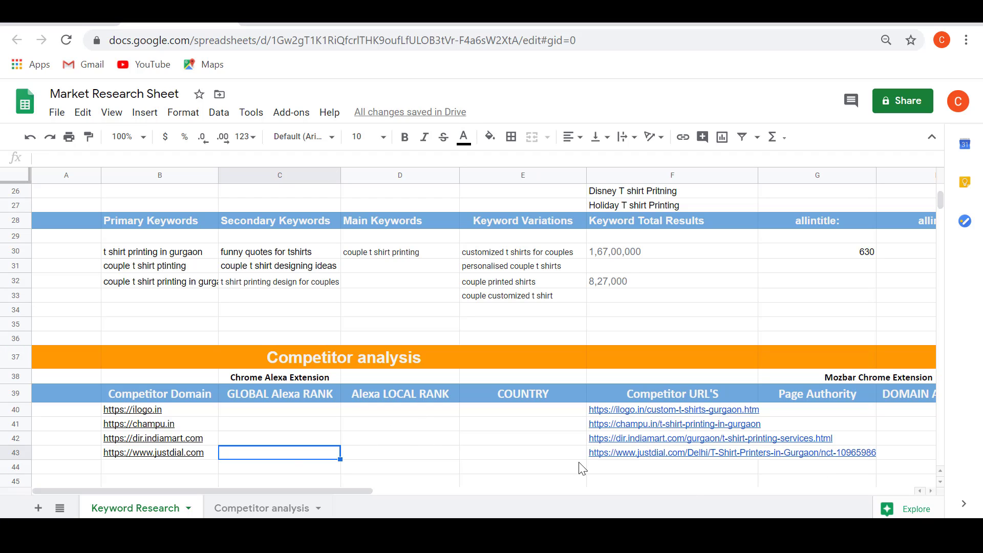
{"action": "left_click", "coordinate": [482, 454]}
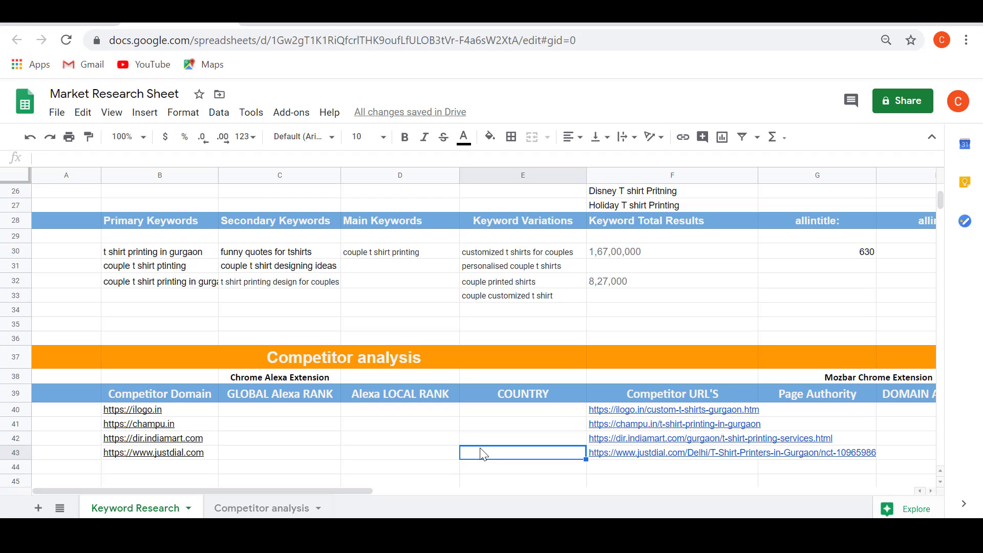
{"action": "left_click", "coordinate": [187, 411]}
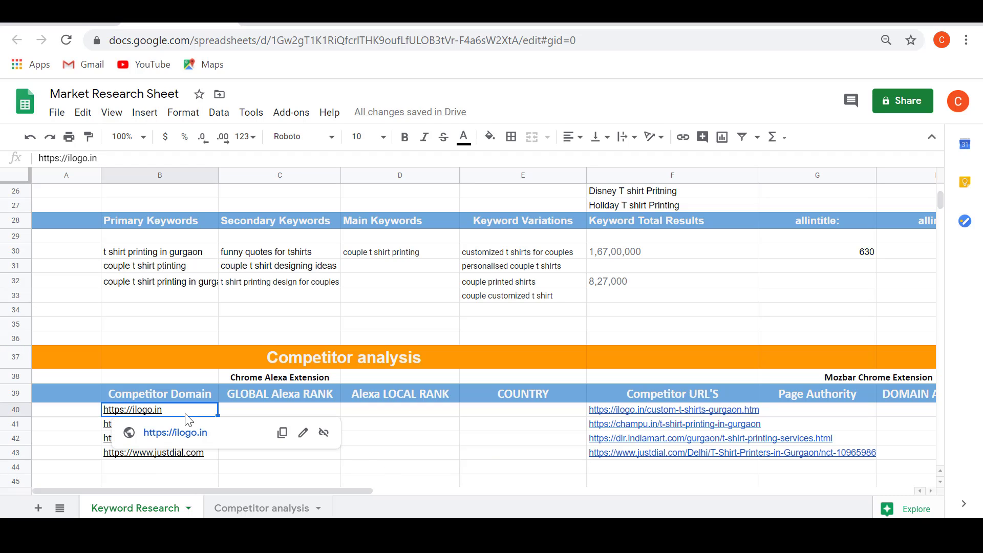
{"action": "left_click", "coordinate": [601, 410]}
{"action": "left_click", "coordinate": [279, 438]}
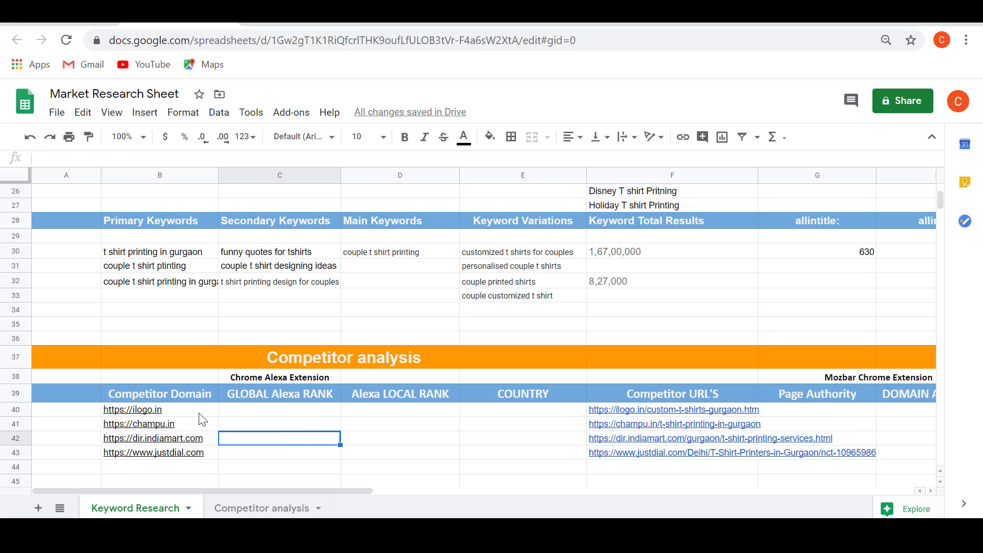
Step: Examine the GLOBAL Alexa RANK and Alexa LOCAL RANK columns alongside the listed competitor domains
{"action": "left_click", "coordinate": [200, 414]}
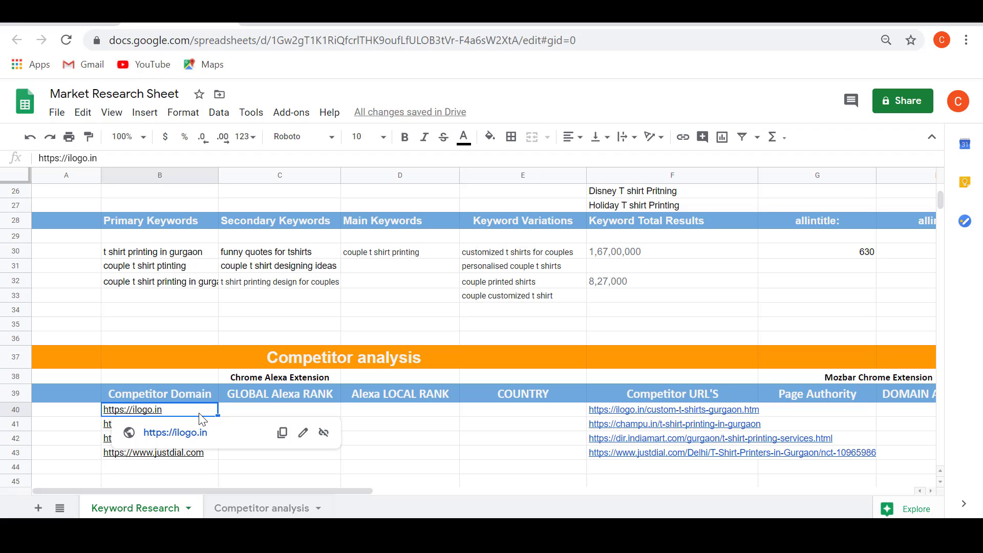
{"action": "key", "text": "Tab"}
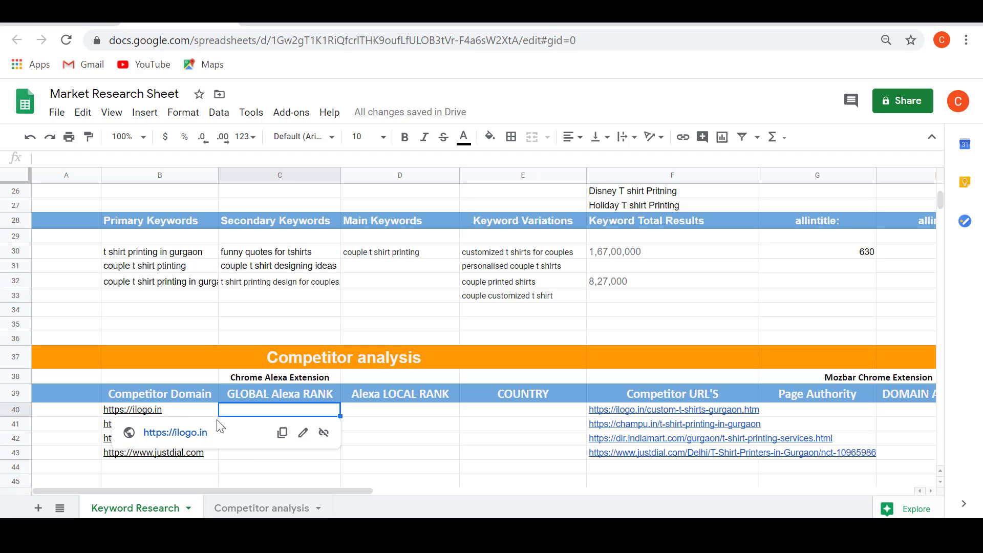
{"action": "left_click", "coordinate": [203, 413]}
{"action": "left_click", "coordinate": [263, 412]}
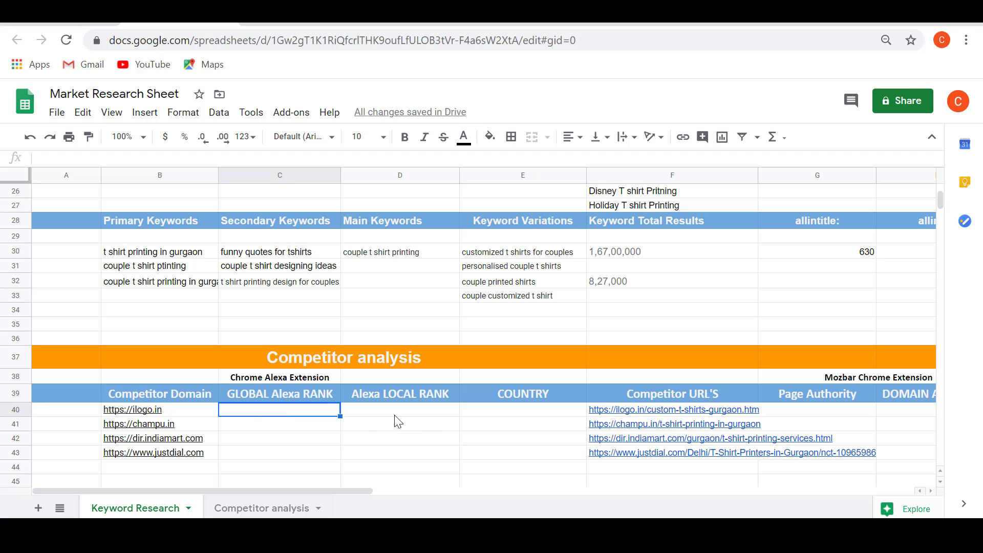
{"action": "key", "text": "Tab"}
{"action": "left_click", "coordinate": [395, 441]}
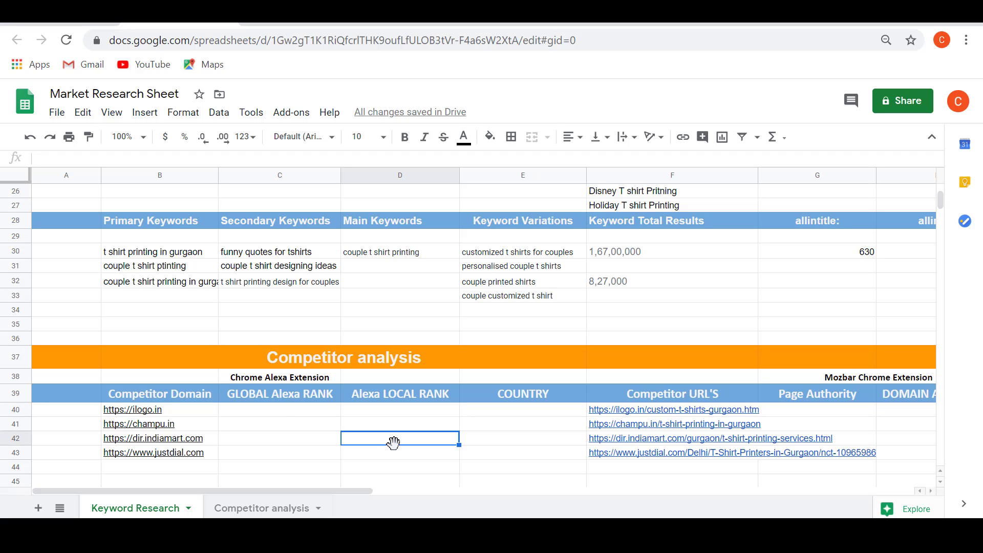
{"action": "left_click", "coordinate": [209, 413]}
{"action": "left_click", "coordinate": [184, 471]}
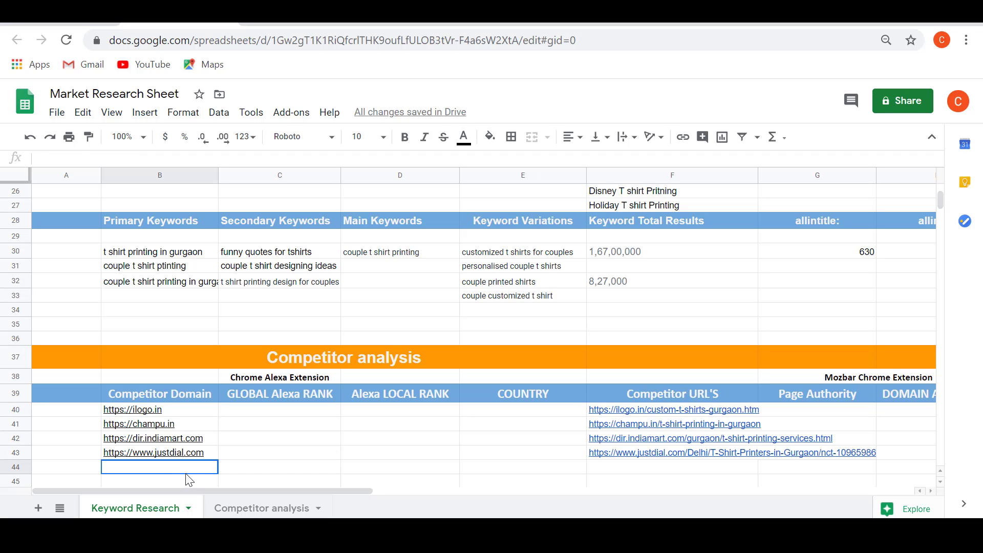
{"action": "left_click", "coordinate": [236, 414]}
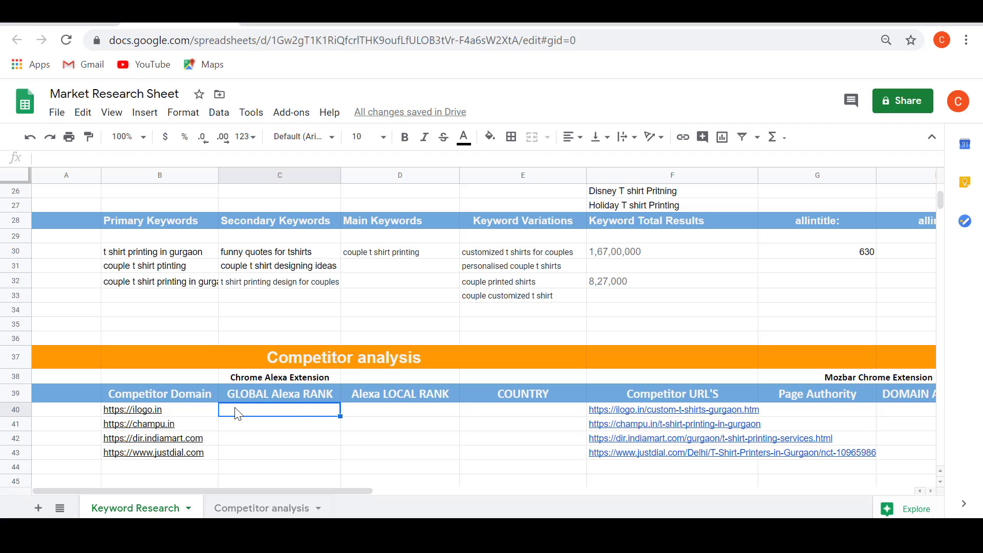
{"action": "left_click", "coordinate": [302, 401]}
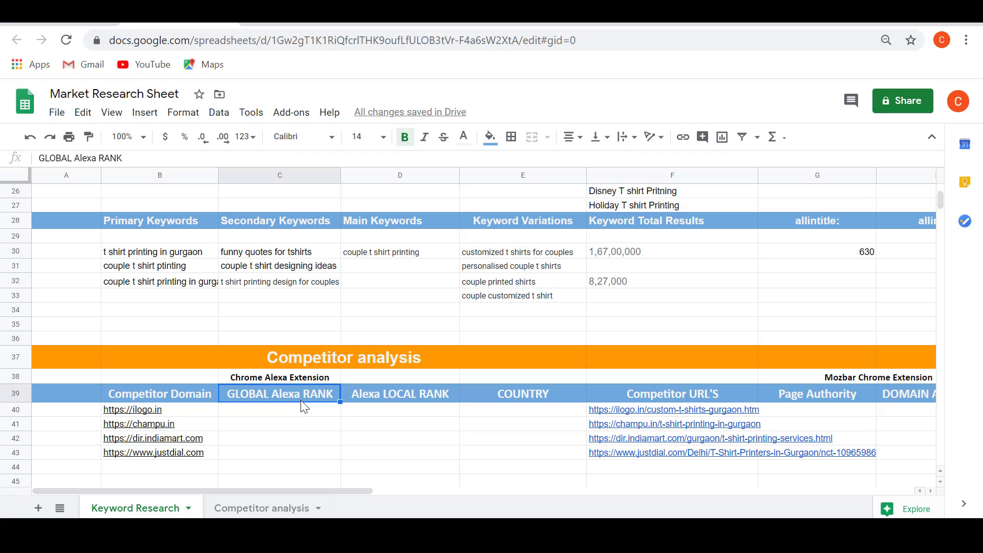
{"action": "left_click", "coordinate": [378, 402]}
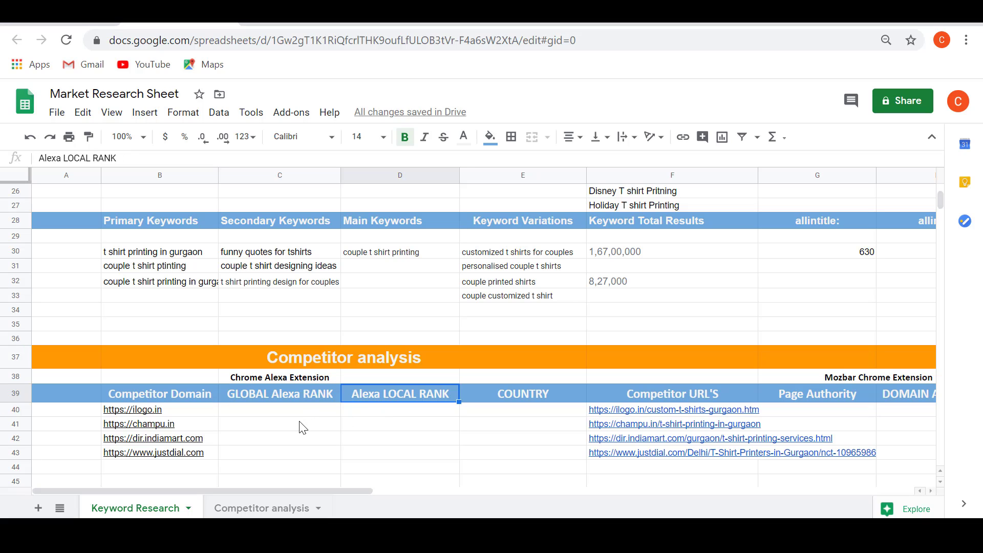
{"action": "left_click", "coordinate": [273, 415]}
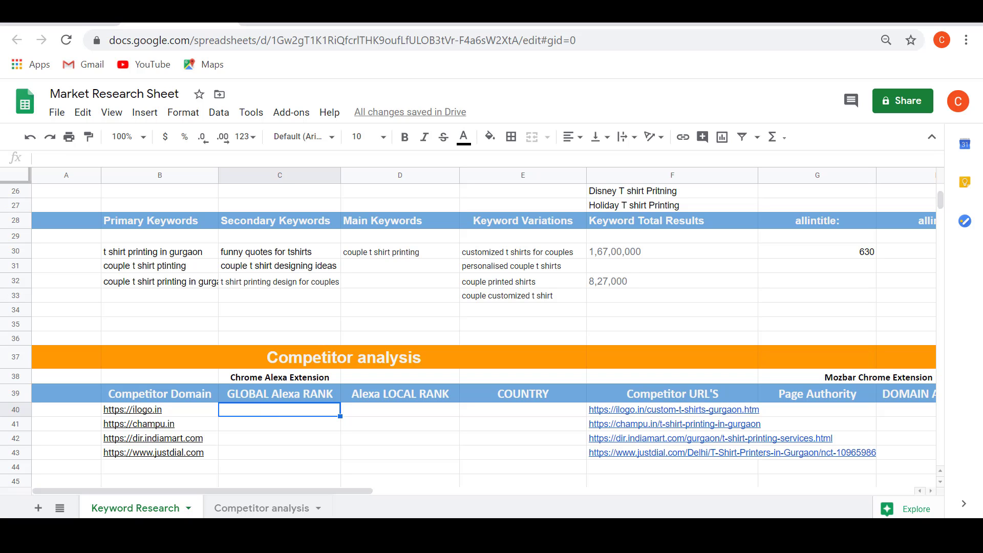
{"action": "key", "text": "ctrl+t"}
{"action": "left_click", "coordinate": [695, 40]}
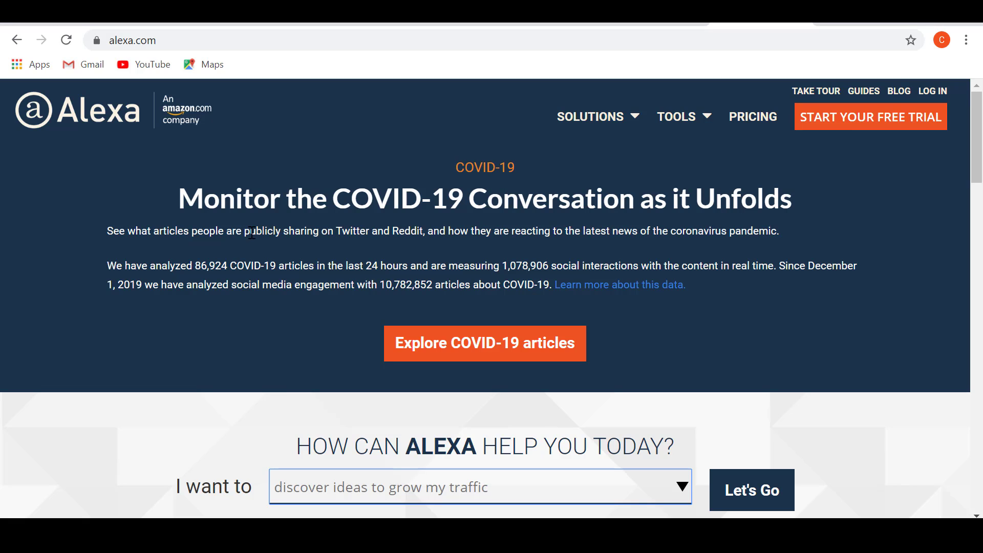
{"action": "left_click", "coordinate": [151, 22]}
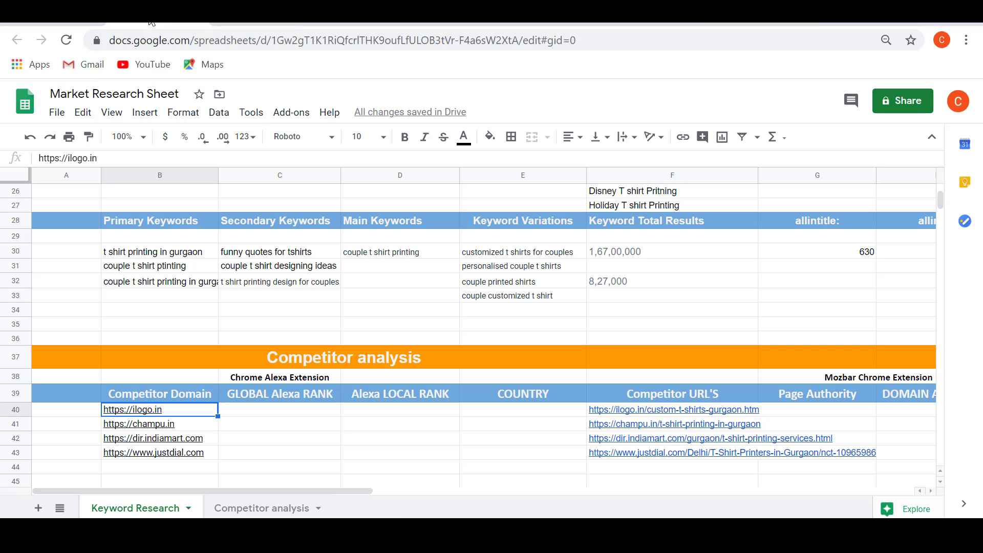
{"action": "left_click", "coordinate": [179, 414]}
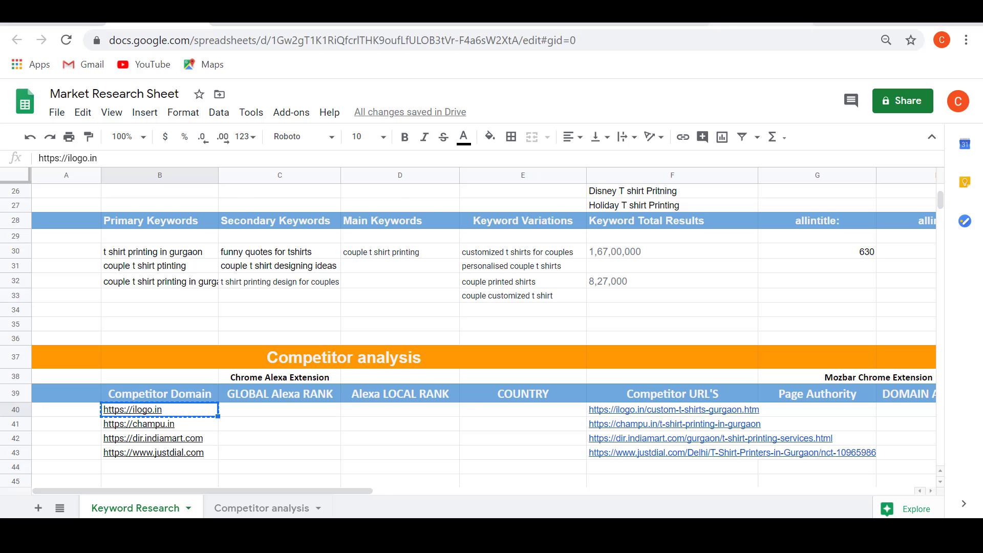
{"action": "left_click", "coordinate": [760, 23]}
{"action": "mouse_move", "coordinate": [670, 277]}
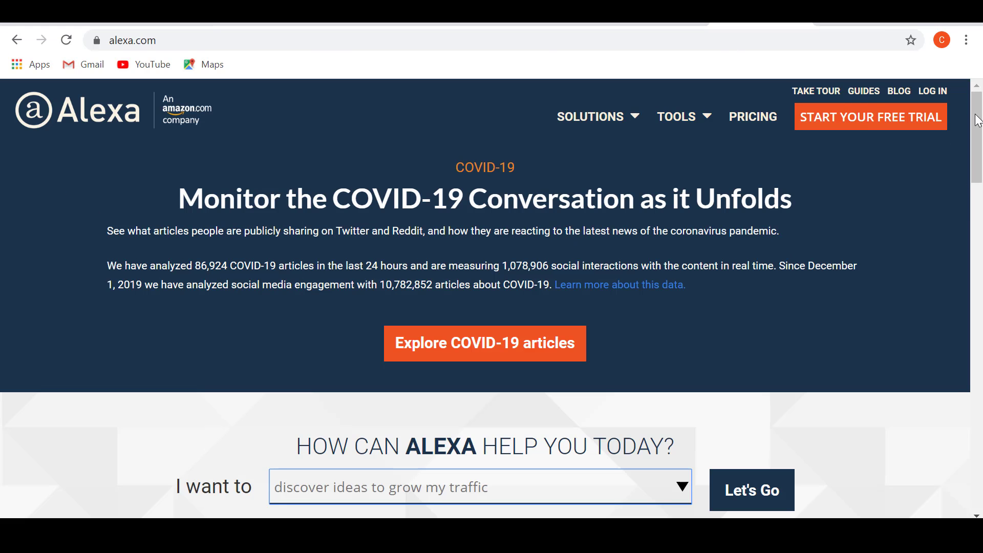
{"action": "left_click_drag", "start_coordinate": [976, 155], "coordinate": [976, 434]}
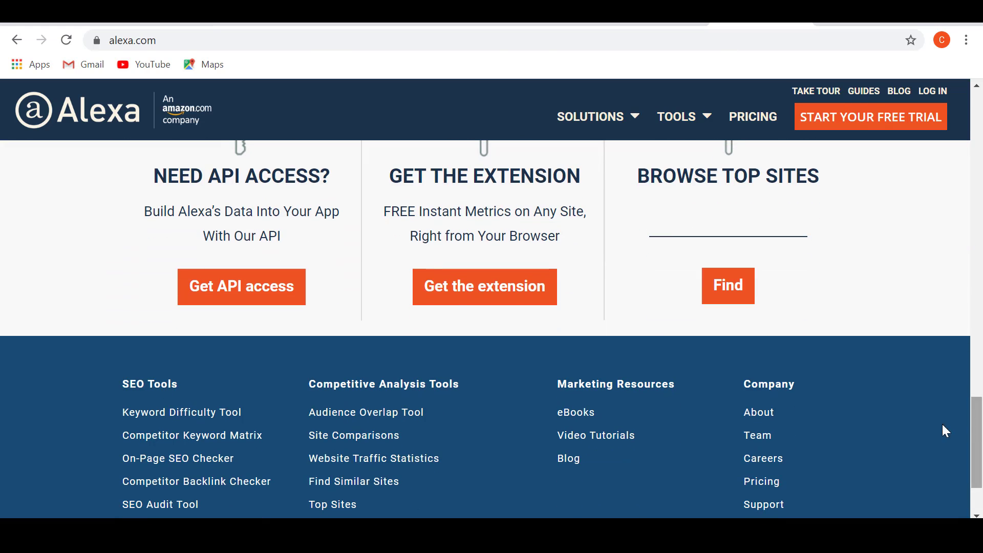
{"action": "left_click", "coordinate": [704, 220]}
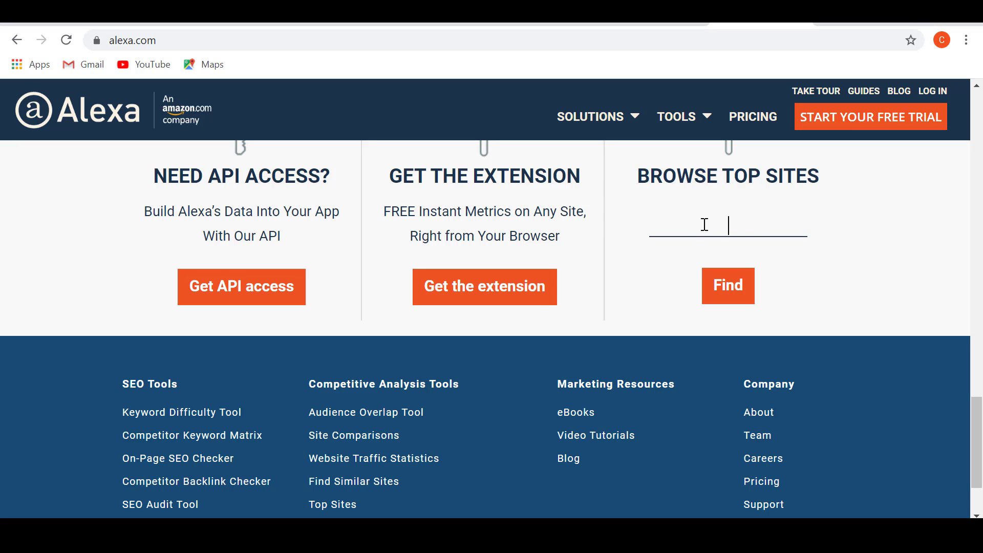
{"action": "type", "text": "https://ilogo.in"}
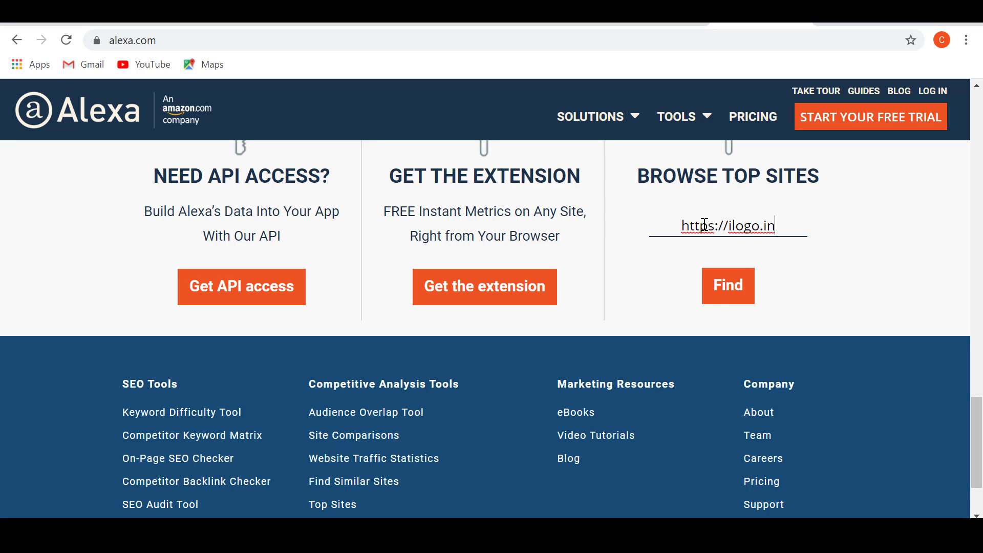
{"action": "left_click", "coordinate": [728, 299]}
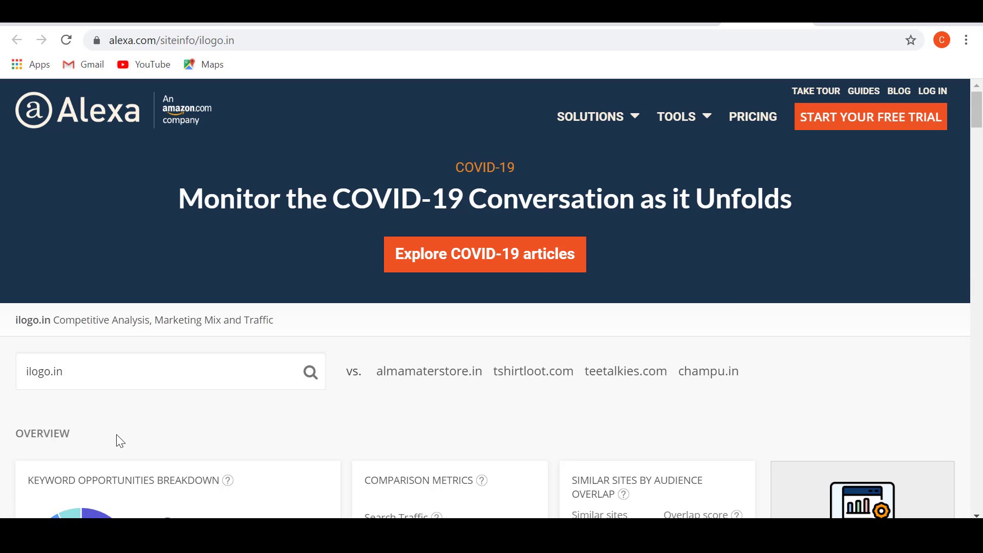
Step: Copy ilogo.in's global internet engagement rank from the Alexa Rank 90 Day Trend section of its site info page
{"action": "scroll", "coordinate": [119, 446], "scroll_direction": "down", "scroll_amount": 3}
{"action": "scroll", "coordinate": [311, 383], "scroll_direction": "down", "scroll_amount": 2}
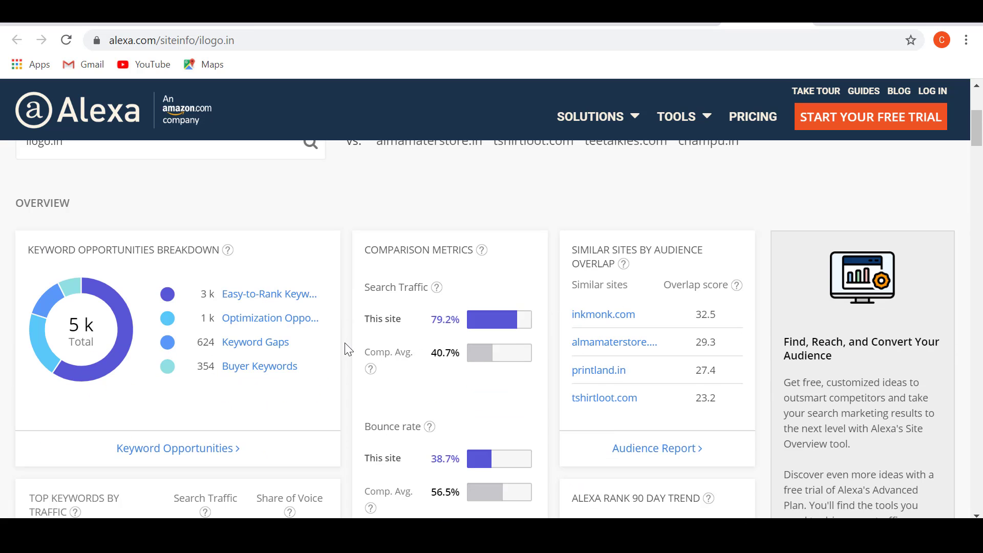
{"action": "mouse_move", "coordinate": [368, 368]}
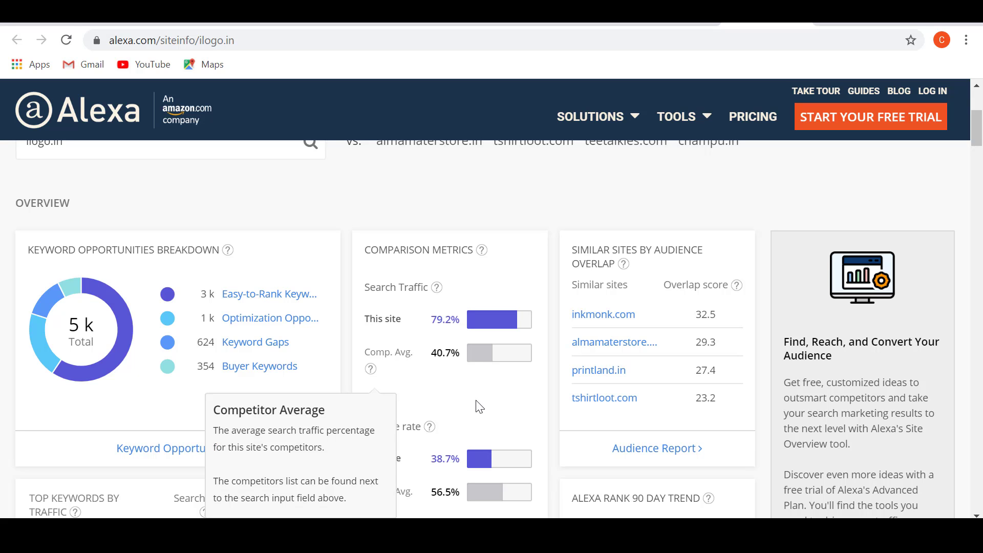
{"action": "scroll", "coordinate": [551, 419], "scroll_direction": "down", "scroll_amount": 5}
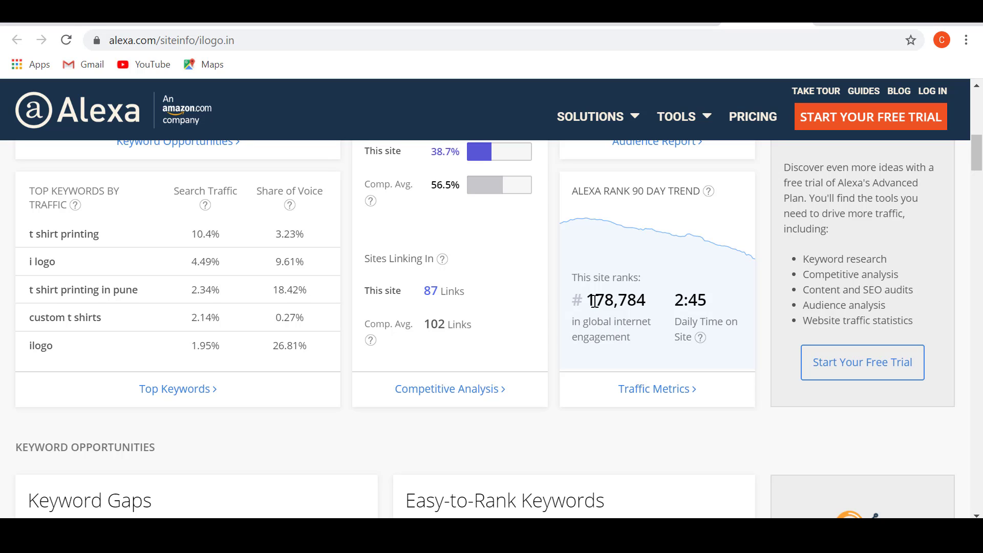
{"action": "left_click_drag", "start_coordinate": [590, 302], "coordinate": [639, 306]}
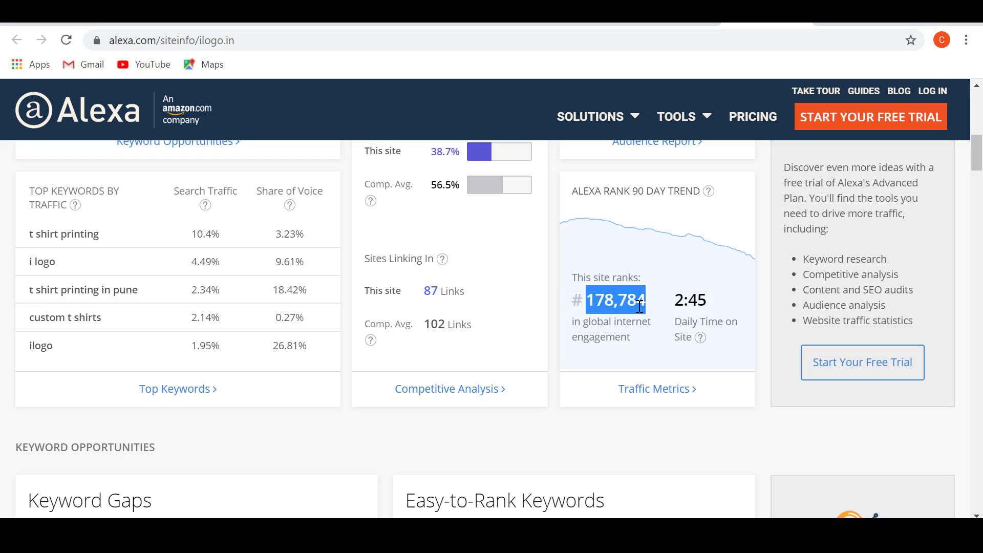
{"action": "left_click", "coordinate": [602, 305]}
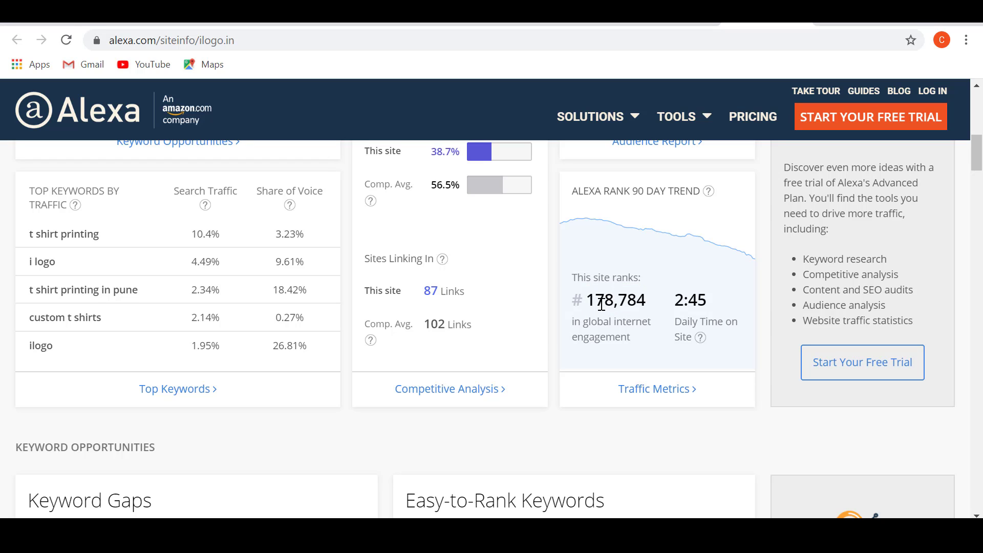
{"action": "double_click", "coordinate": [601, 305]}
{"action": "right_click", "coordinate": [603, 302]}
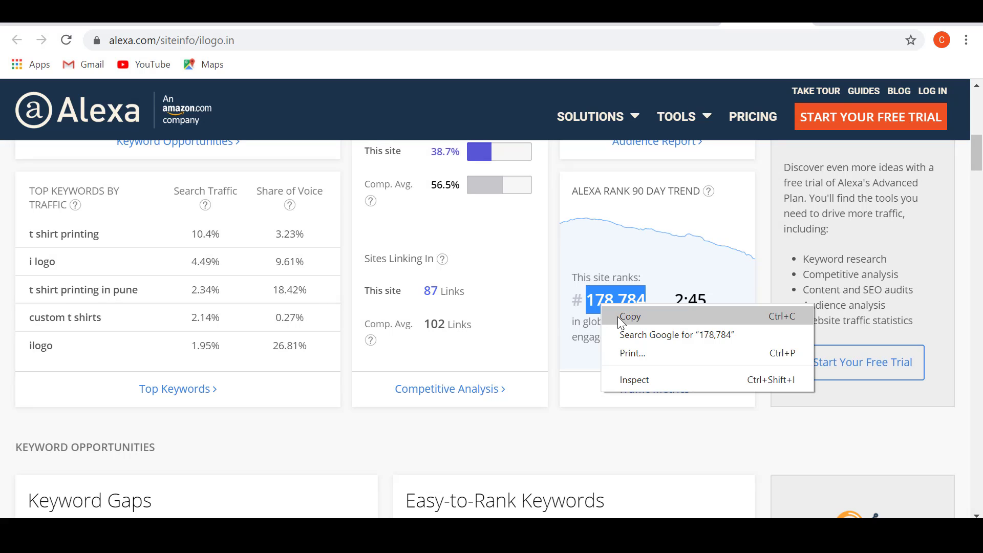
{"action": "left_click", "coordinate": [618, 316]}
Step: Paste the rank 178784 without source formatting into cell C40 under GLOBAL Alexa RANK in the Market Research Sheet
{"action": "left_click", "coordinate": [141, 21]}
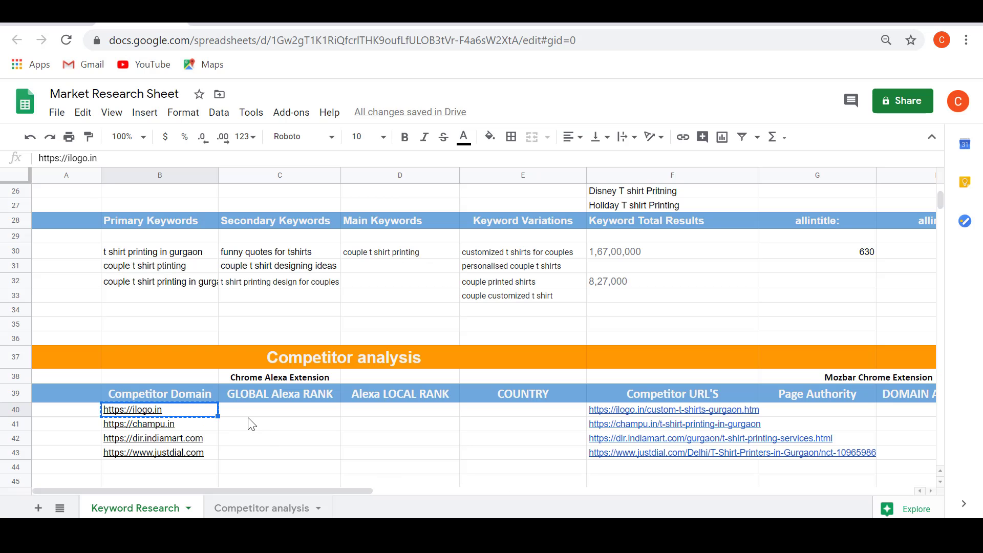
{"action": "left_click", "coordinate": [271, 412]}
{"action": "key", "text": "ctrl+v"}
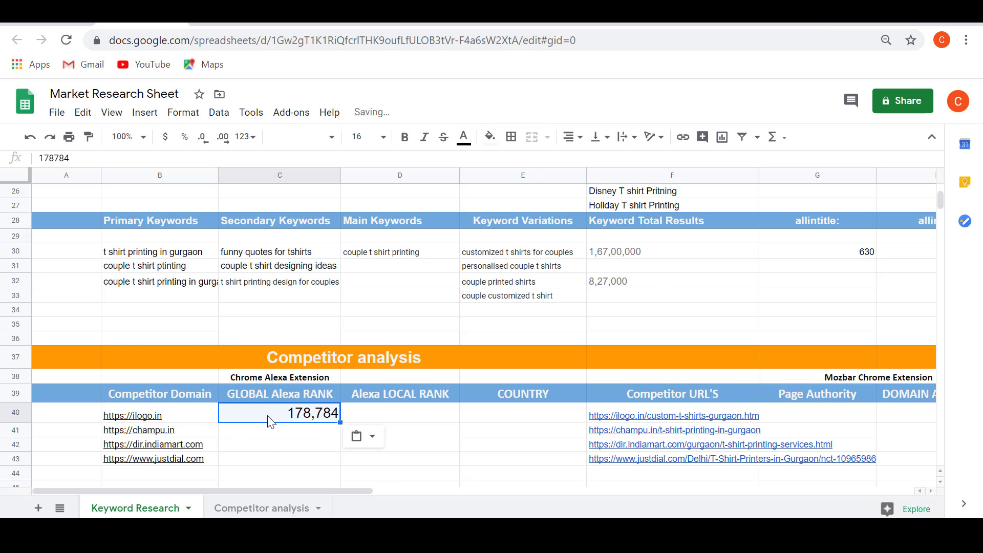
{"action": "key", "text": "ctrl+shift+v"}
{"action": "left_click", "coordinate": [317, 440]}
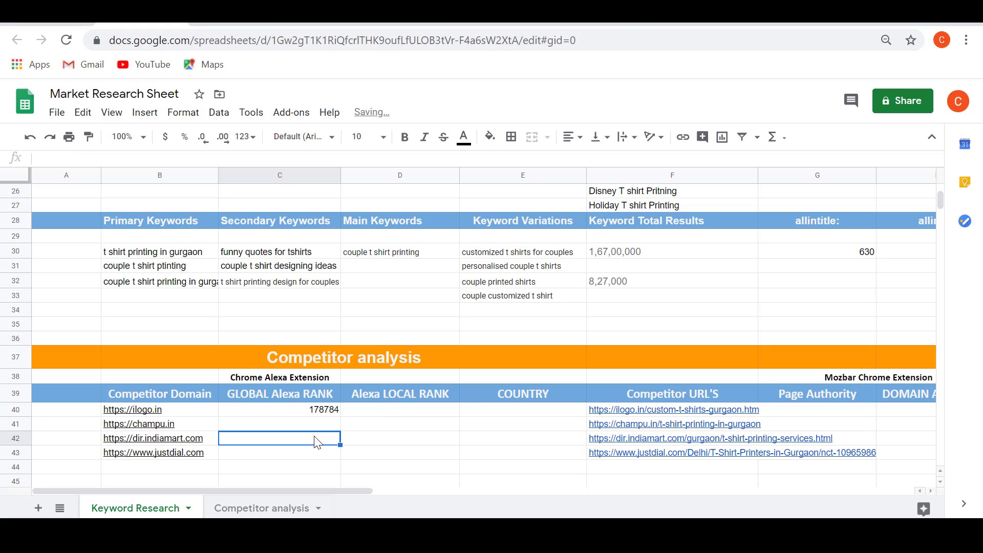
{"action": "mouse_move", "coordinate": [173, 417]}
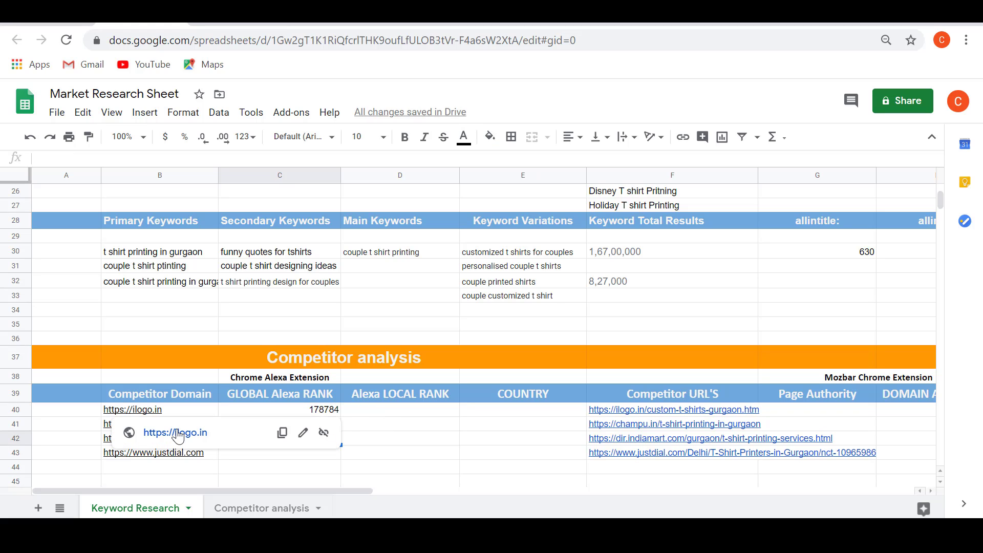
{"action": "left_click", "coordinate": [242, 469]}
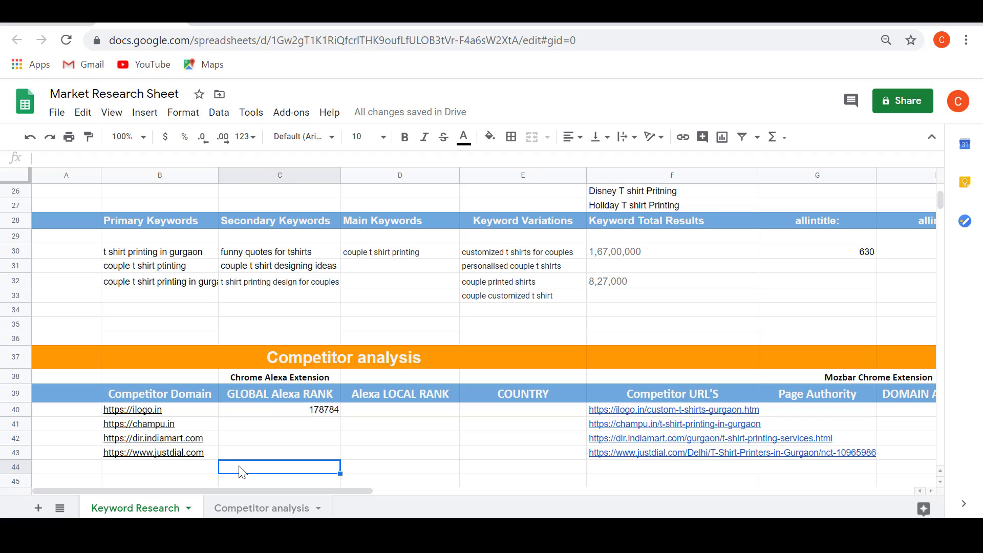
{"action": "left_click", "coordinate": [77, 441]}
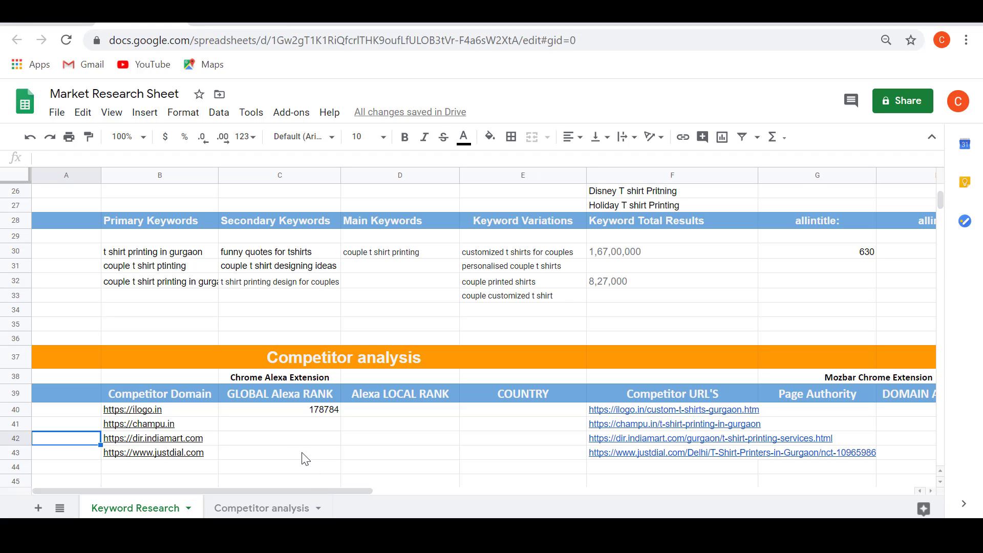
Step: Copy the text Chrome Alexa Extension from cell C38 and search Google for it in a new browser tab
{"action": "left_click", "coordinate": [259, 379]}
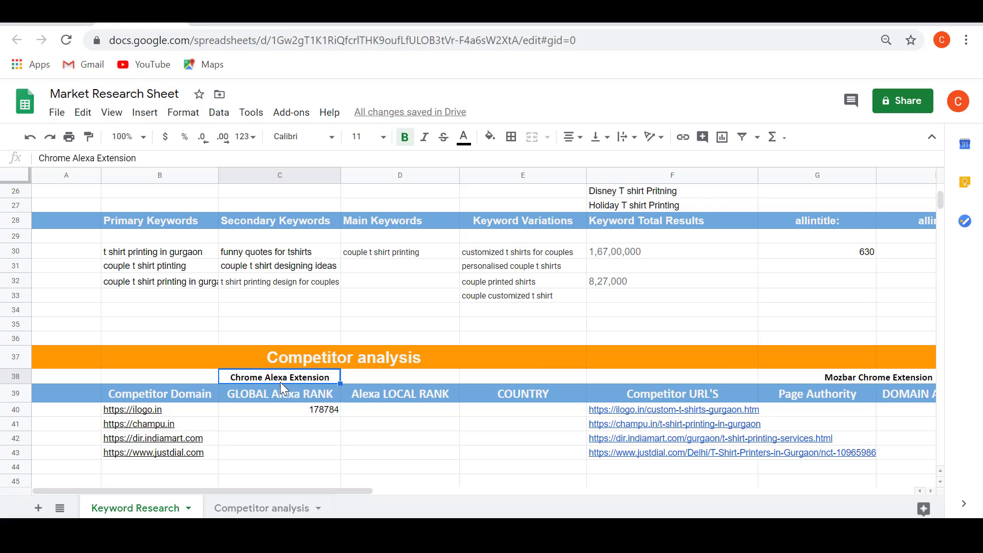
{"action": "left_click_drag", "start_coordinate": [137, 159], "coordinate": [132, 158]}
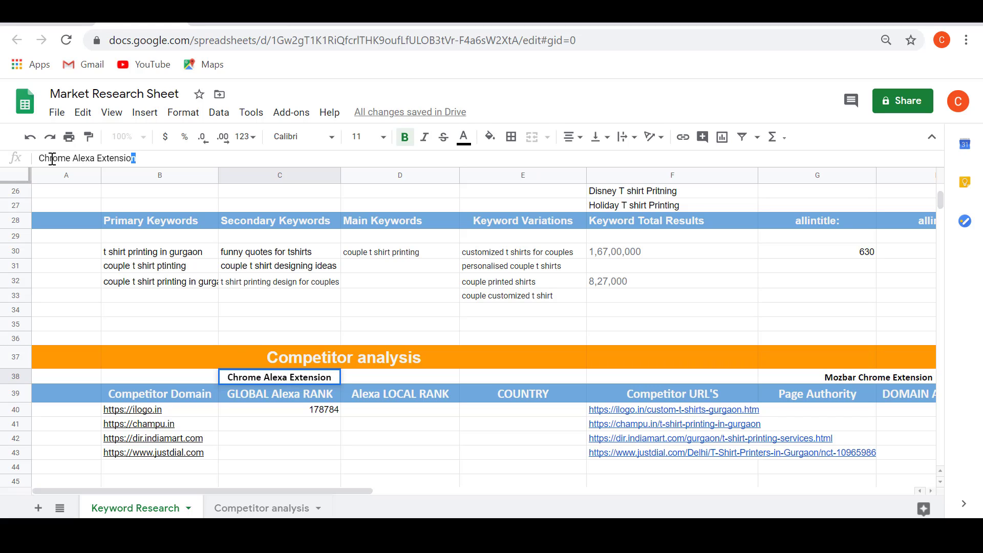
{"action": "left_click_drag", "start_coordinate": [52, 158], "coordinate": [22, 158]}
{"action": "key", "text": "ctrl+c"}
{"action": "left_click", "coordinate": [822, 21]}
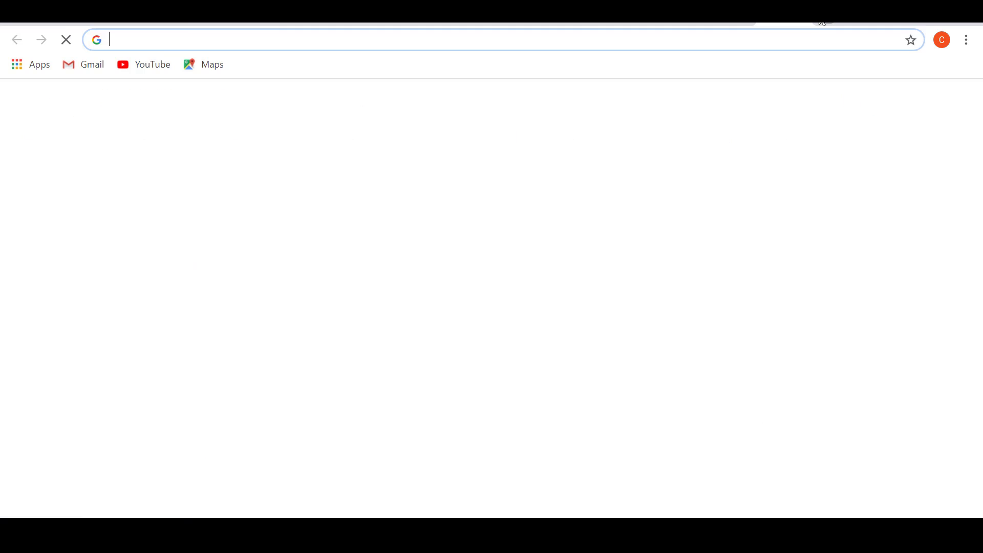
{"action": "key", "text": "ctrl+v"}
{"action": "key", "text": "Return"}
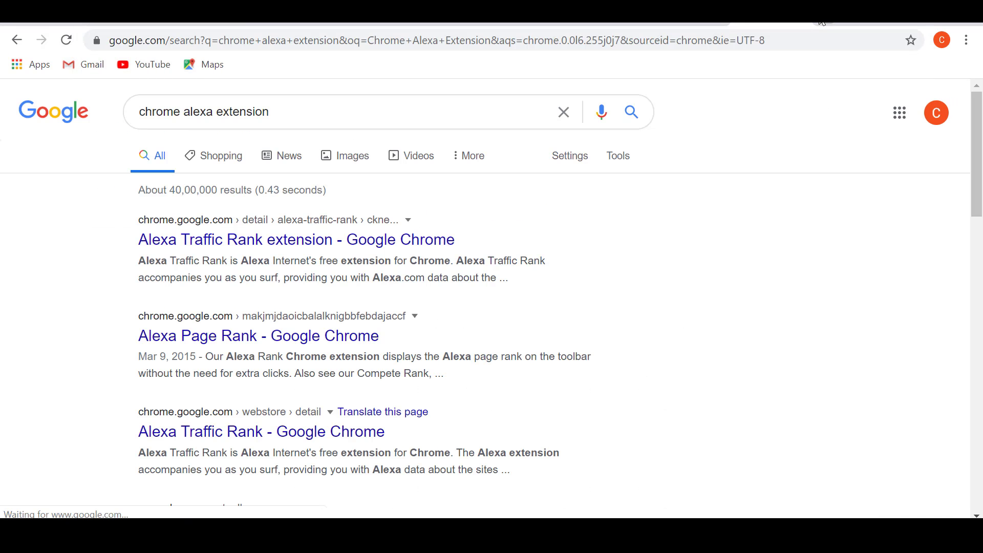
Step: Install the Alexa Traffic Rank extension from its Chrome Web Store page and dismiss the notification
{"action": "left_click", "coordinate": [239, 244]}
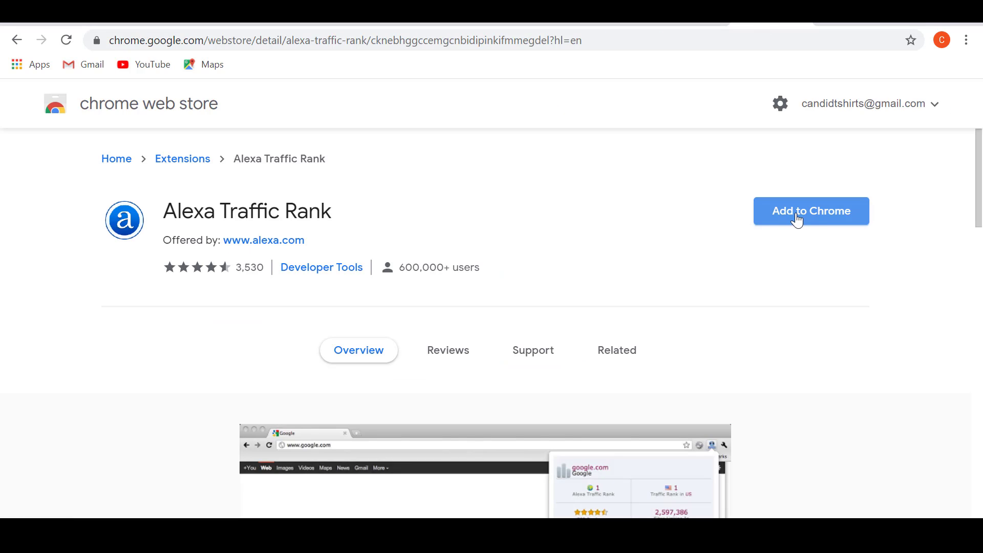
{"action": "left_click", "coordinate": [800, 220]}
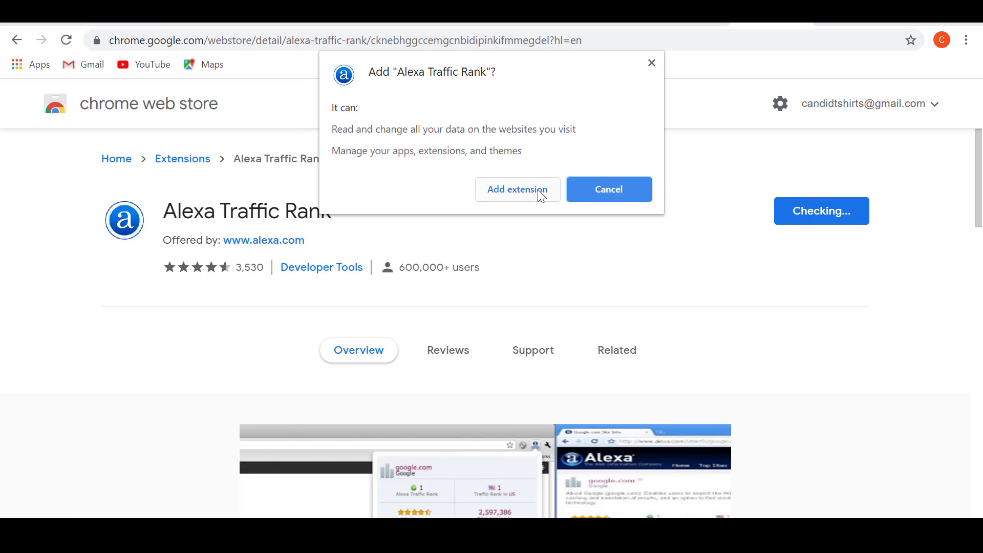
{"action": "left_click", "coordinate": [540, 196]}
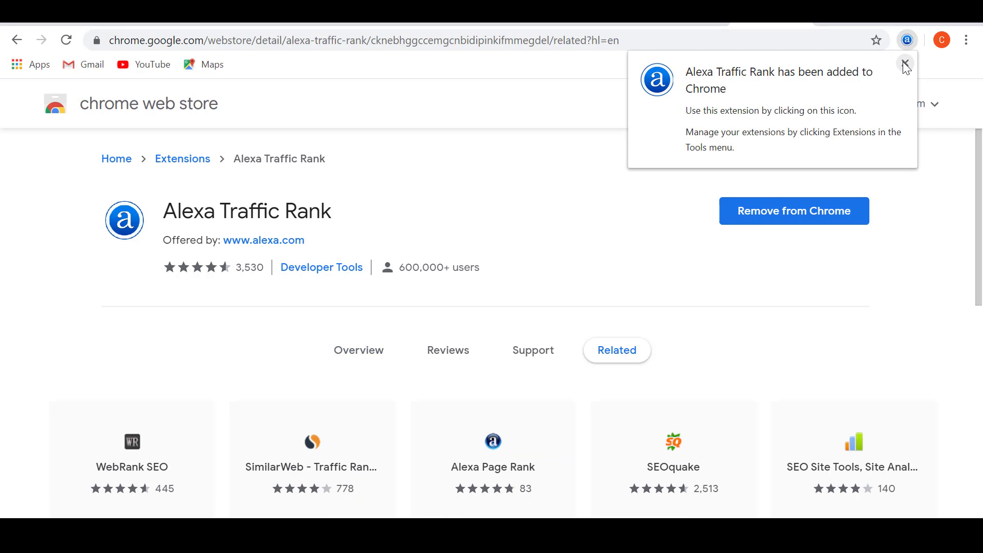
{"action": "left_click", "coordinate": [905, 64]}
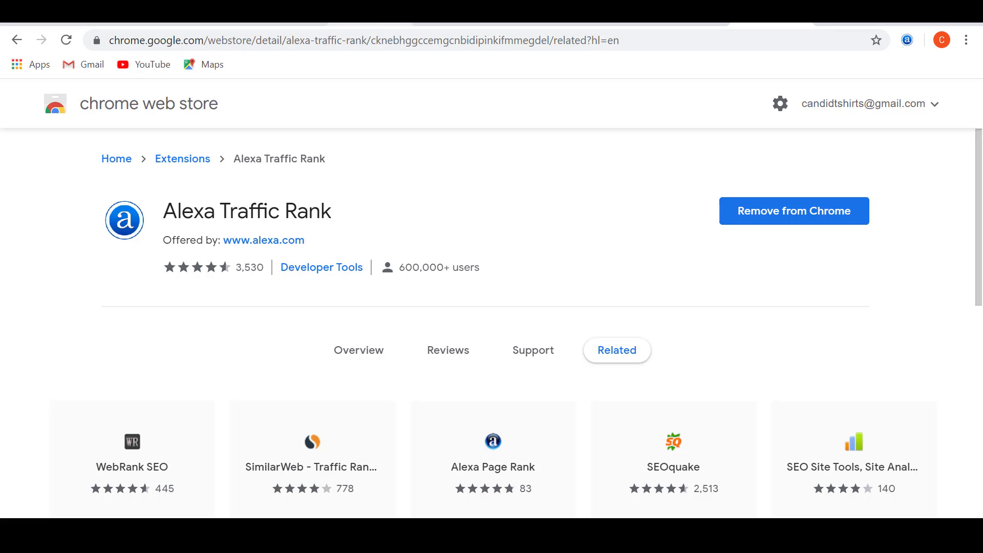
Step: Open the Alexa Traffic Rank extension on the ilogo.in page, then accept its license agreement and enable it
{"action": "left_click", "coordinate": [287, 23]}
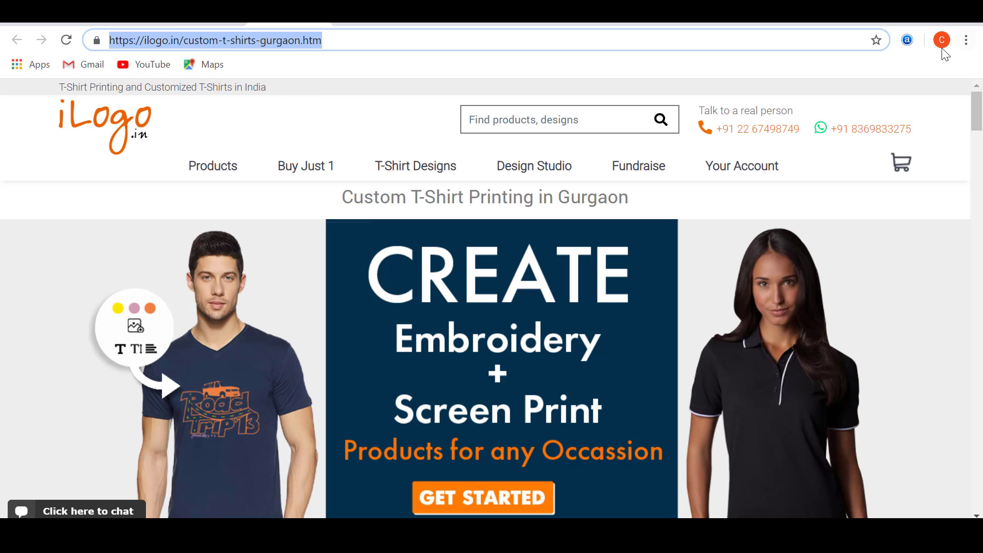
{"action": "left_click", "coordinate": [909, 40]}
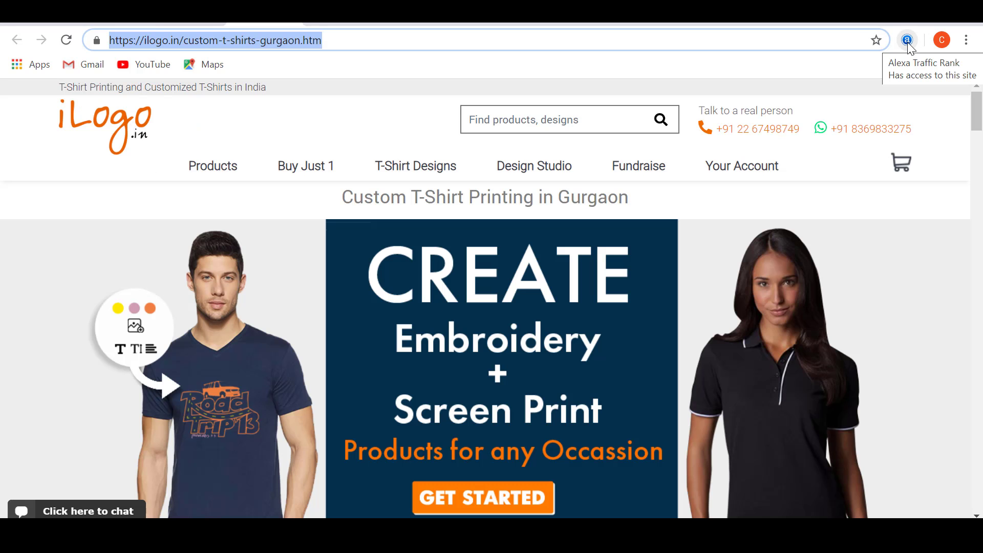
{"action": "left_click", "coordinate": [907, 41]}
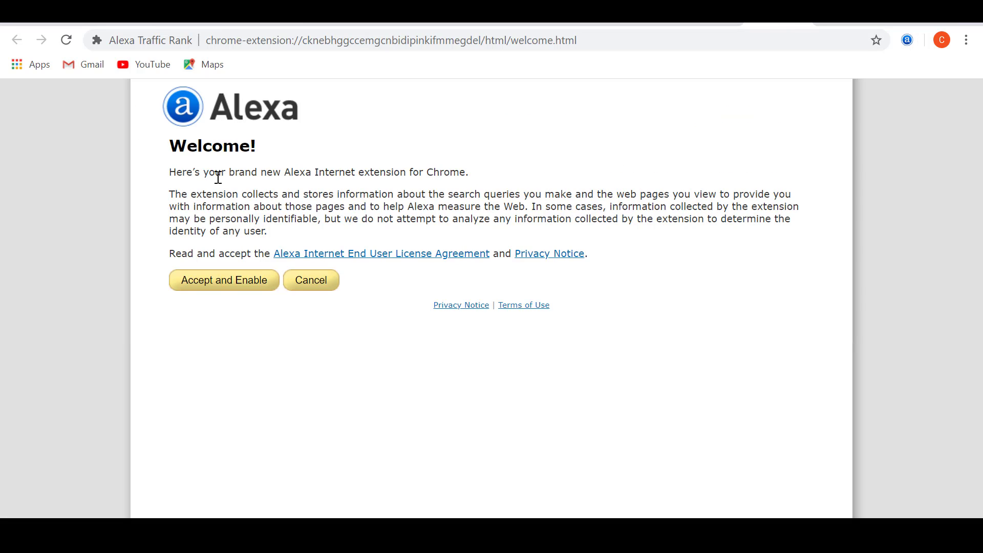
{"action": "left_click", "coordinate": [225, 282]}
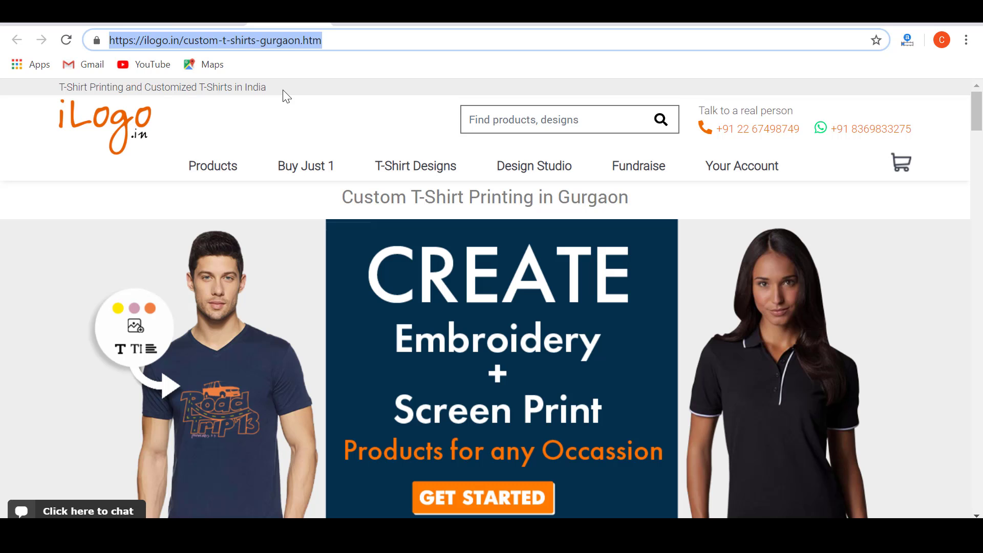
Step: Get ilogo.in's Traffic Rank in IN from the Alexa extension and enter 46,506 in cell D40 under Alexa LOCAL RANK
{"action": "left_click", "coordinate": [286, 96]}
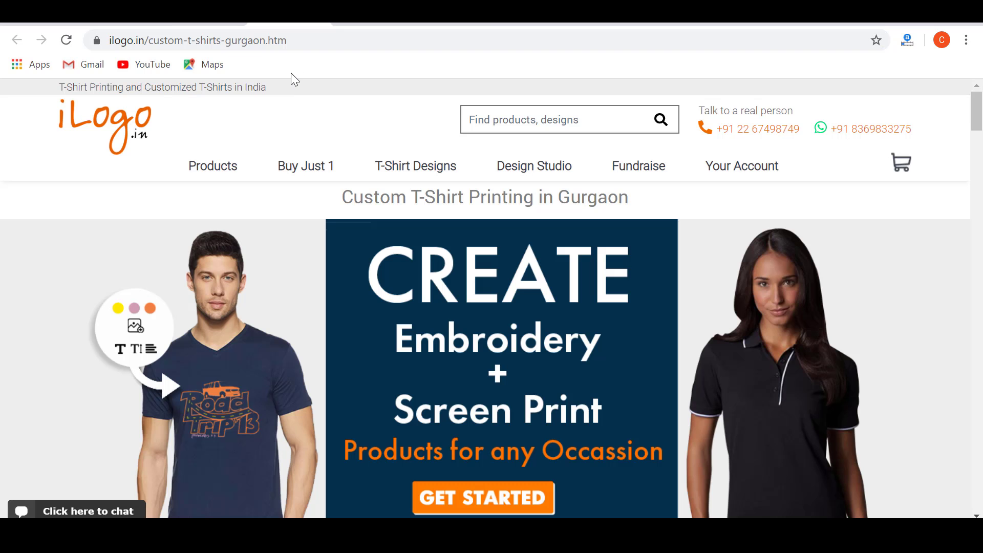
{"action": "left_click", "coordinate": [908, 45]}
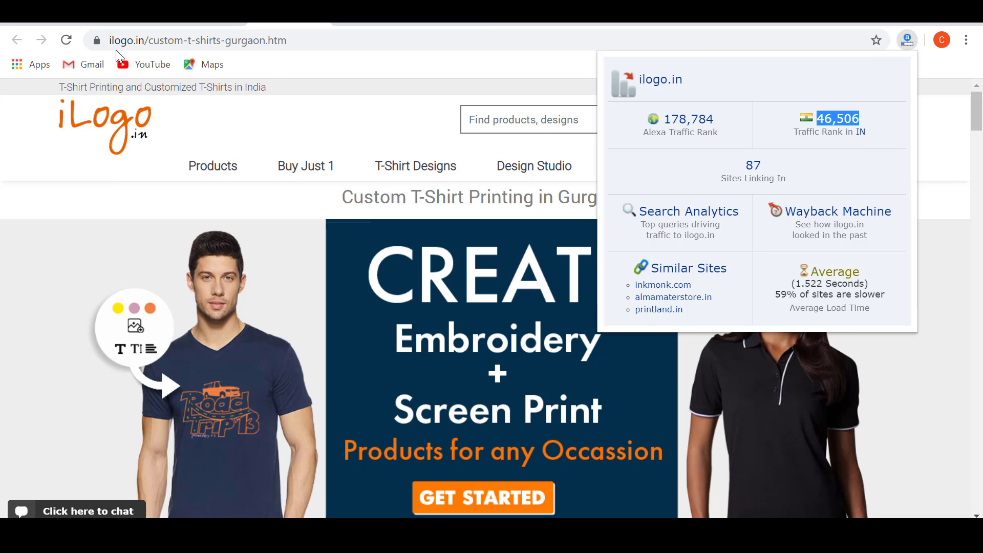
{"action": "left_click", "coordinate": [134, 22]}
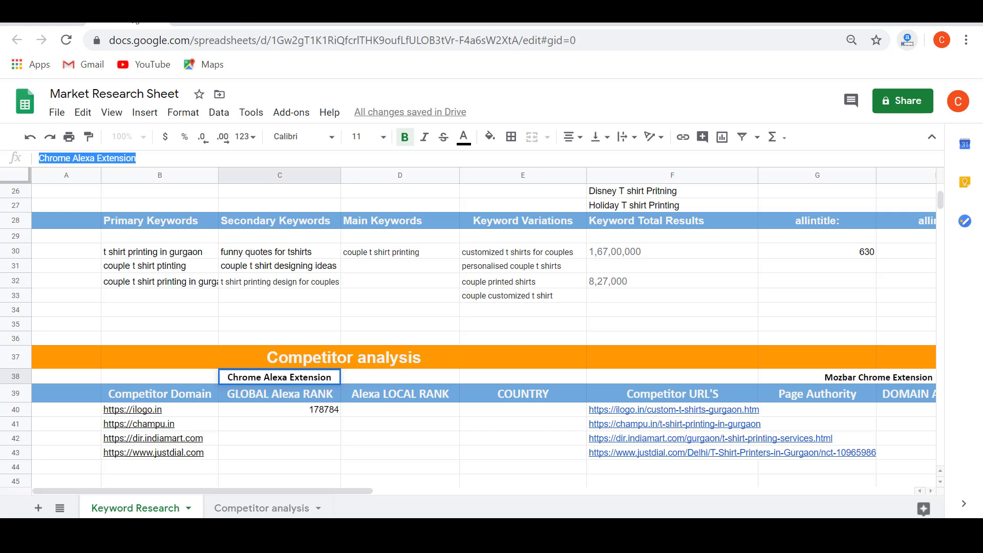
{"action": "left_click", "coordinate": [395, 410]}
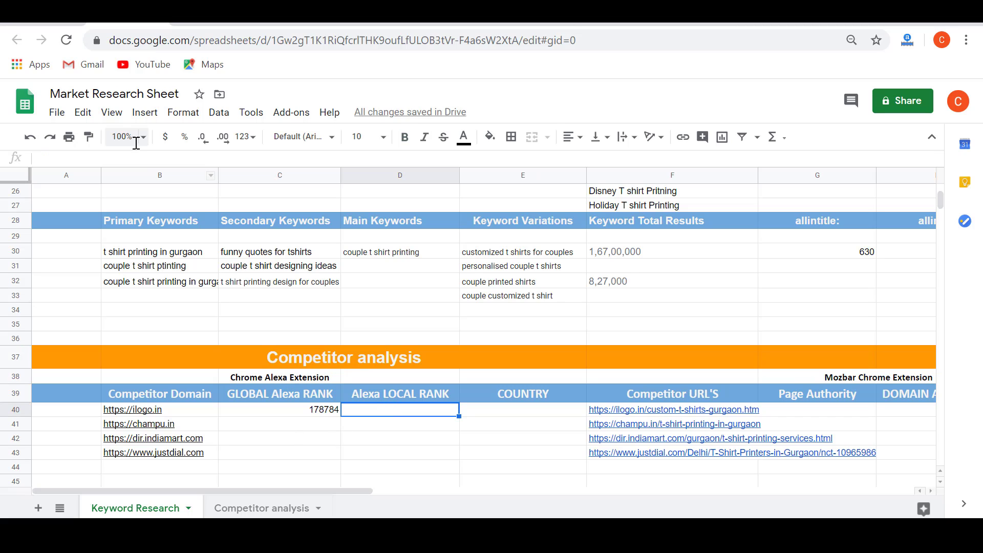
{"action": "left_click", "coordinate": [136, 156]}
{"action": "type", "text": "46,506"}
{"action": "key", "text": "Return"}
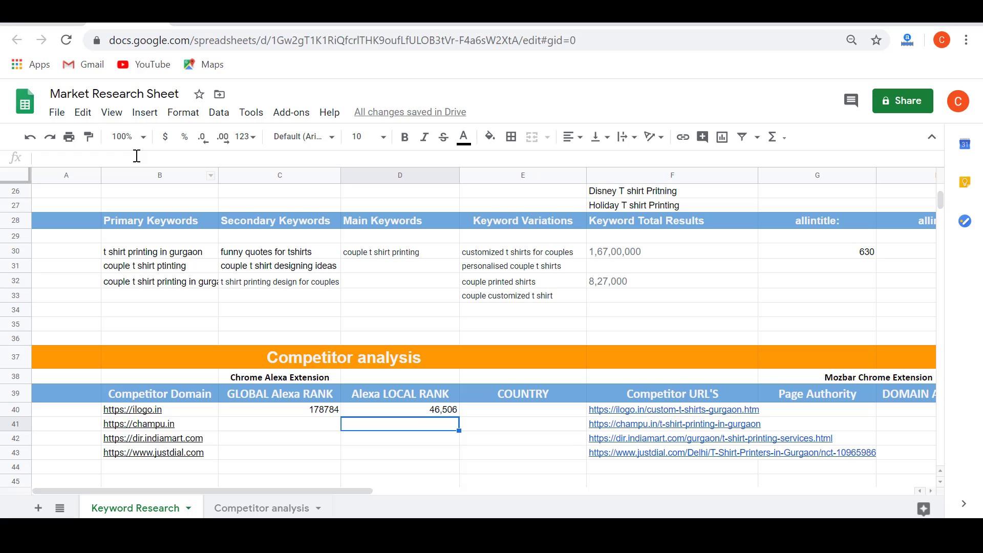
{"action": "left_click", "coordinate": [308, 414]}
{"action": "left_click", "coordinate": [388, 415]}
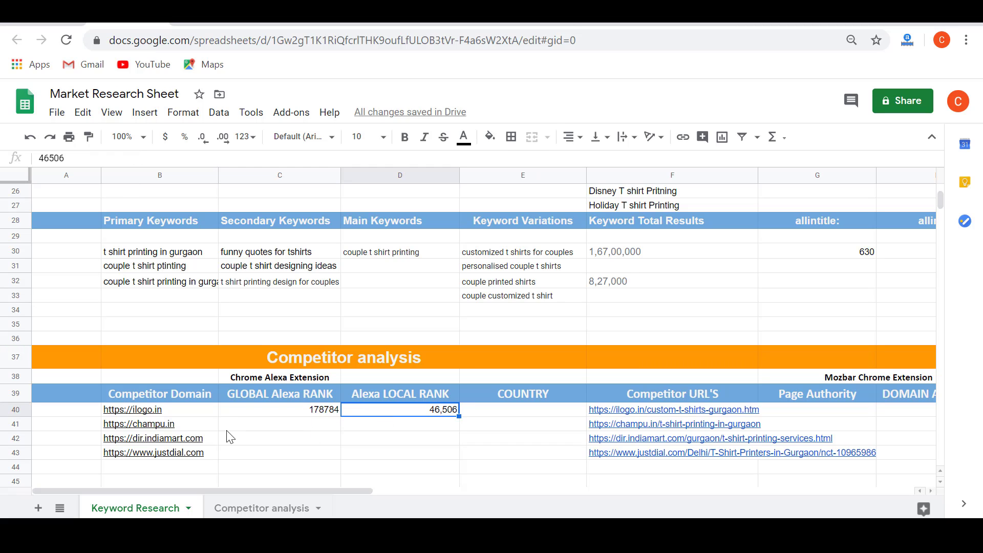
Step: Check champu.in's global and India traffic ranks with the Alexa extension on its t-shirt printing page, then return to the sheet
{"action": "left_click", "coordinate": [183, 428]}
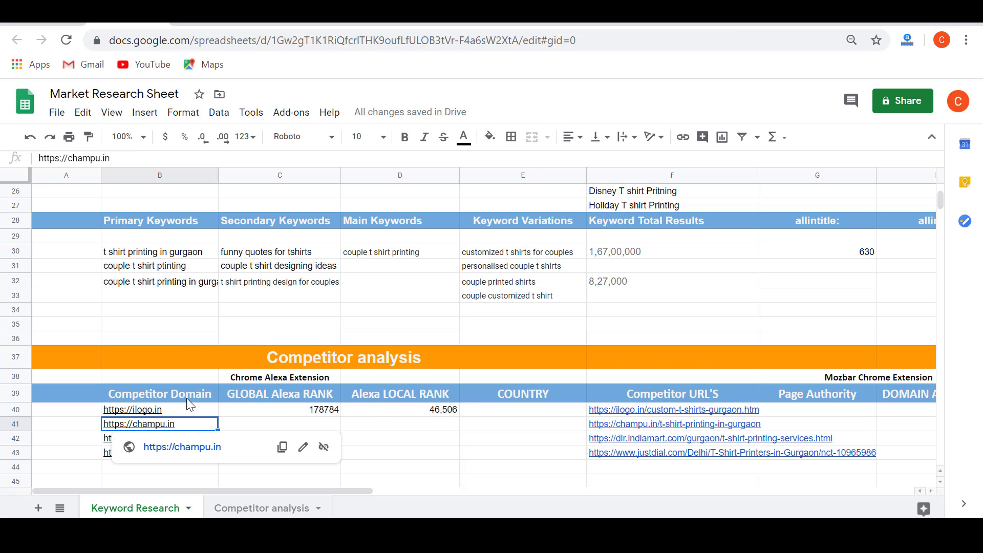
{"action": "left_click", "coordinate": [139, 162]}
{"action": "key", "text": "ctrl+a"}
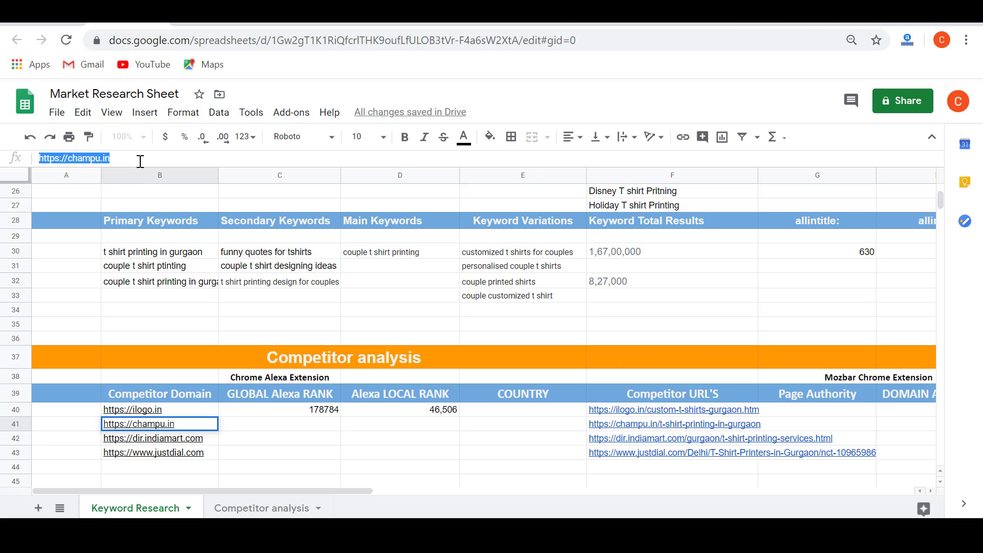
{"action": "left_click", "coordinate": [209, 419]}
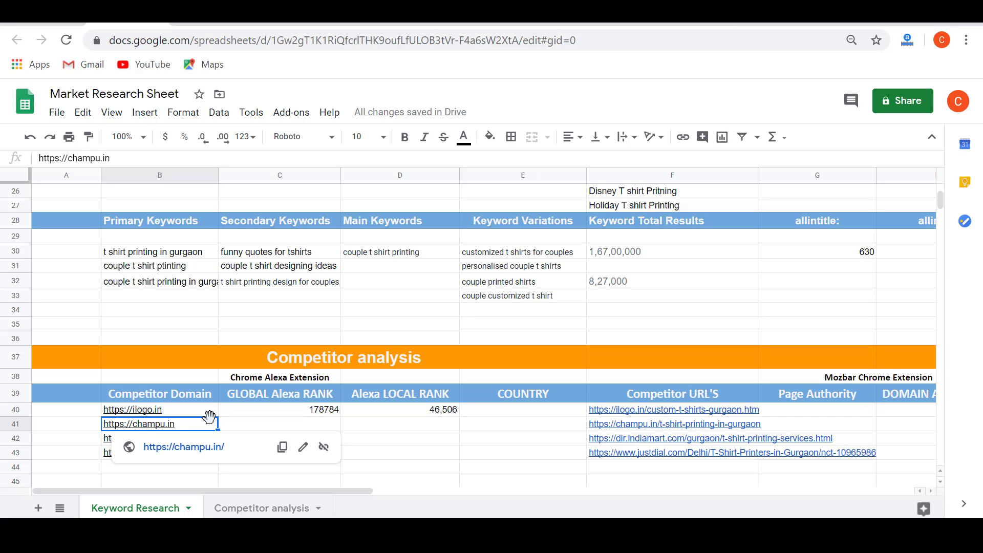
{"action": "left_click", "coordinate": [258, 429]}
{"action": "left_click", "coordinate": [371, 24]}
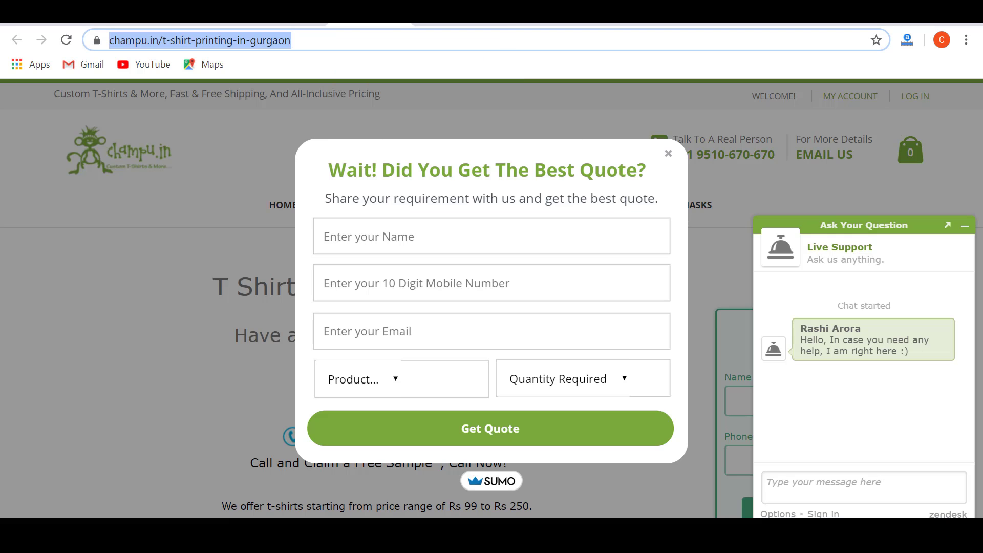
{"action": "left_click", "coordinate": [909, 43]}
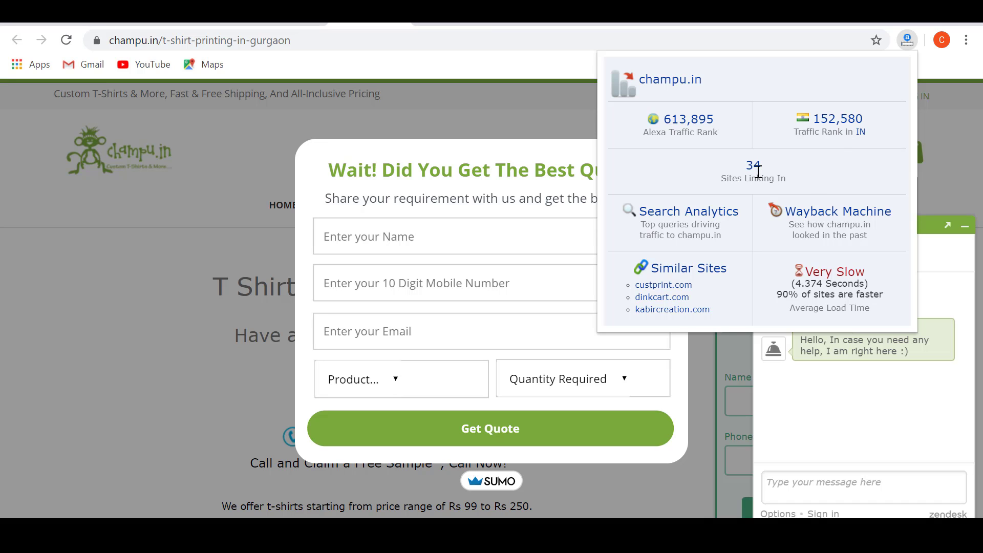
{"action": "left_click", "coordinate": [125, 26]}
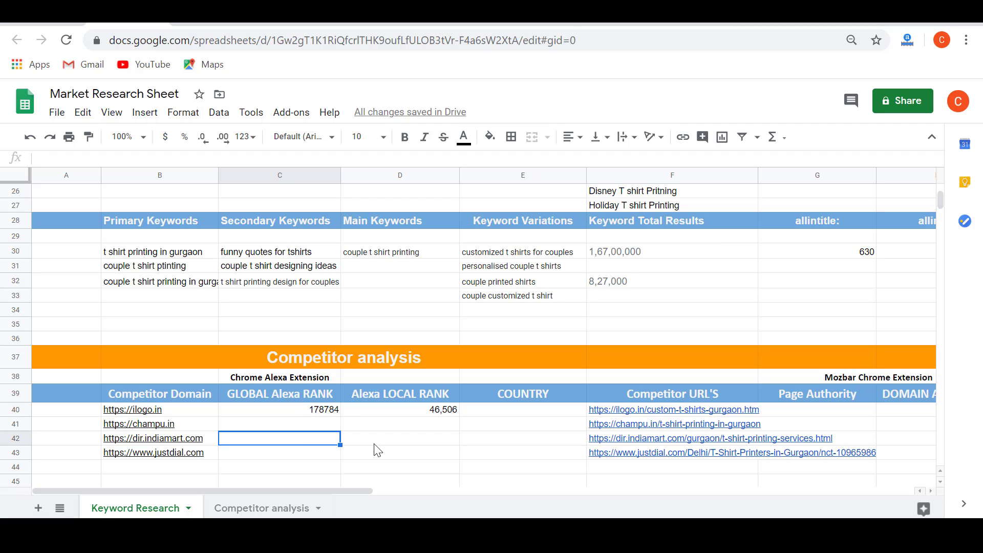
Step: Enter India in cell E40 as the COUNTRY for the ilogo.in competitor row
{"action": "left_click", "coordinate": [403, 445]}
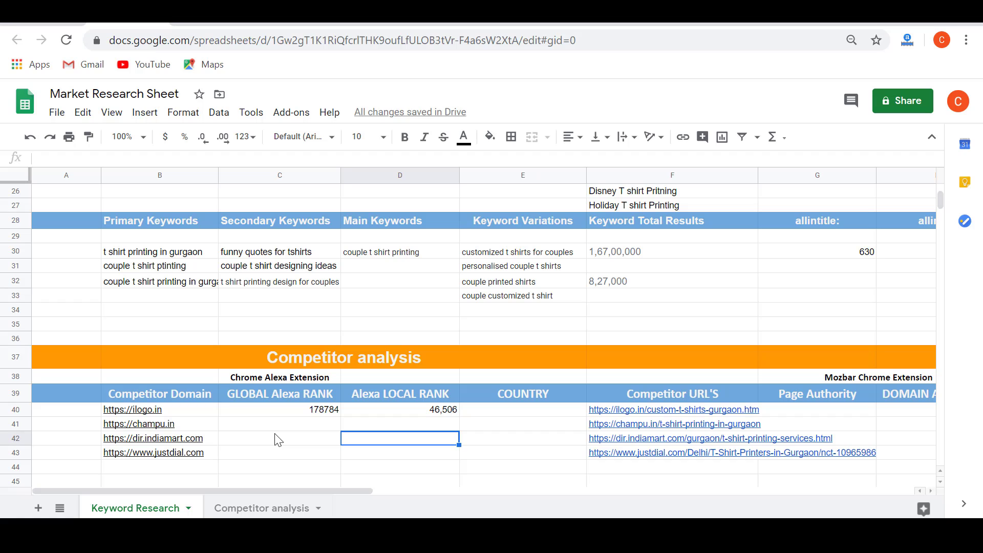
{"action": "left_click", "coordinate": [330, 411]}
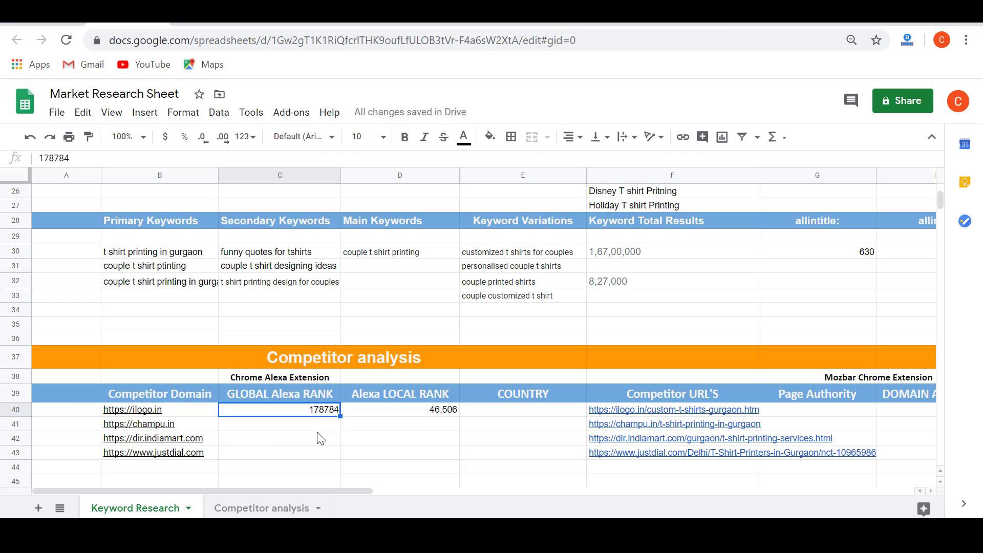
{"action": "left_click", "coordinate": [324, 424]}
{"action": "left_click", "coordinate": [323, 413]}
{"action": "left_click", "coordinate": [417, 416]}
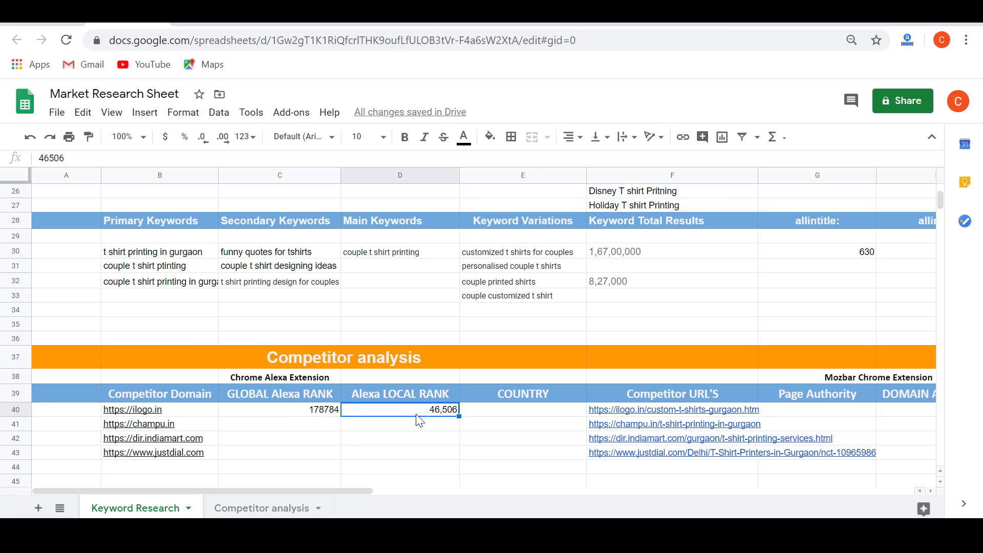
{"action": "left_click", "coordinate": [516, 416]}
{"action": "type", "text": "India"}
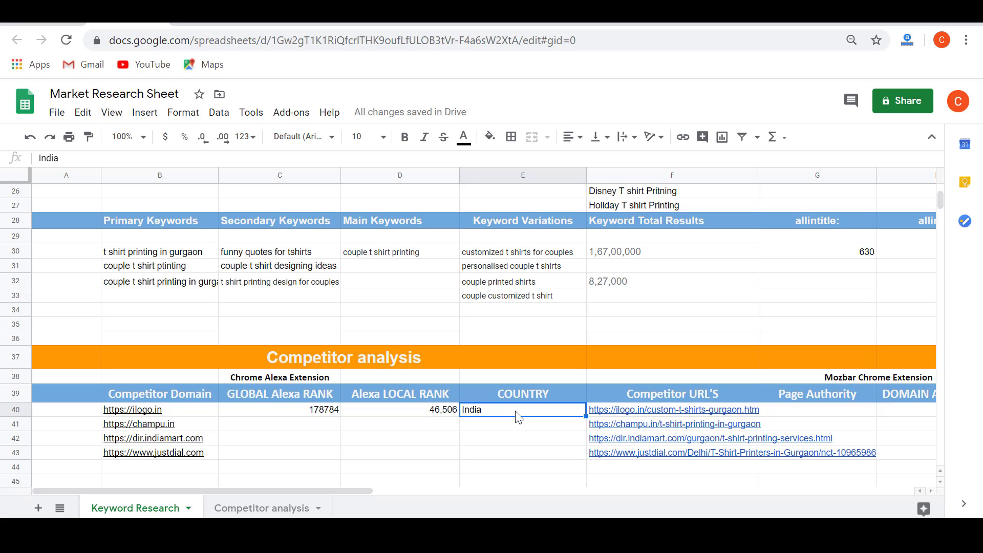
{"action": "left_click", "coordinate": [266, 437]}
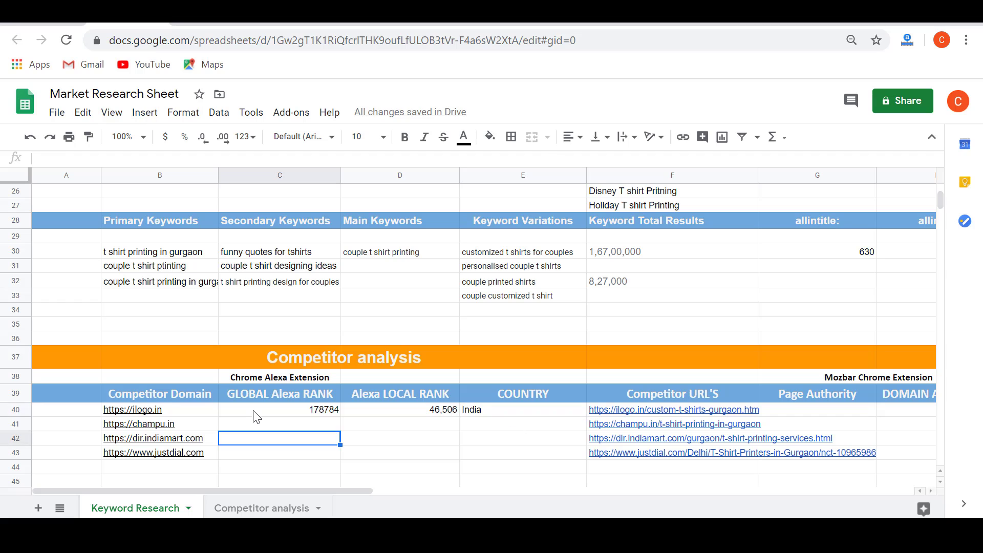
{"action": "left_click", "coordinate": [253, 412]}
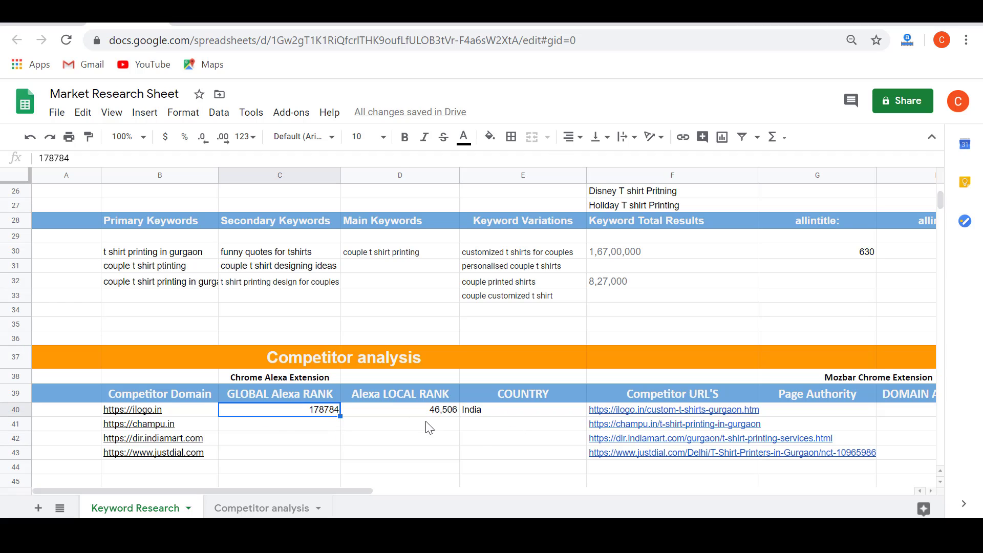
{"action": "left_click", "coordinate": [426, 450]}
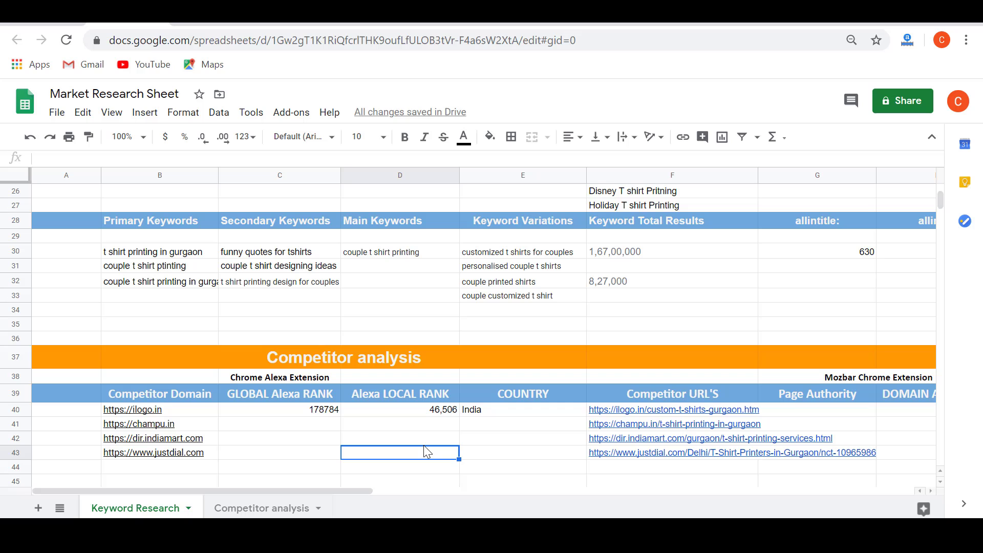
{"action": "scroll", "coordinate": [332, 448], "scroll_direction": "right", "scroll_amount": 3}
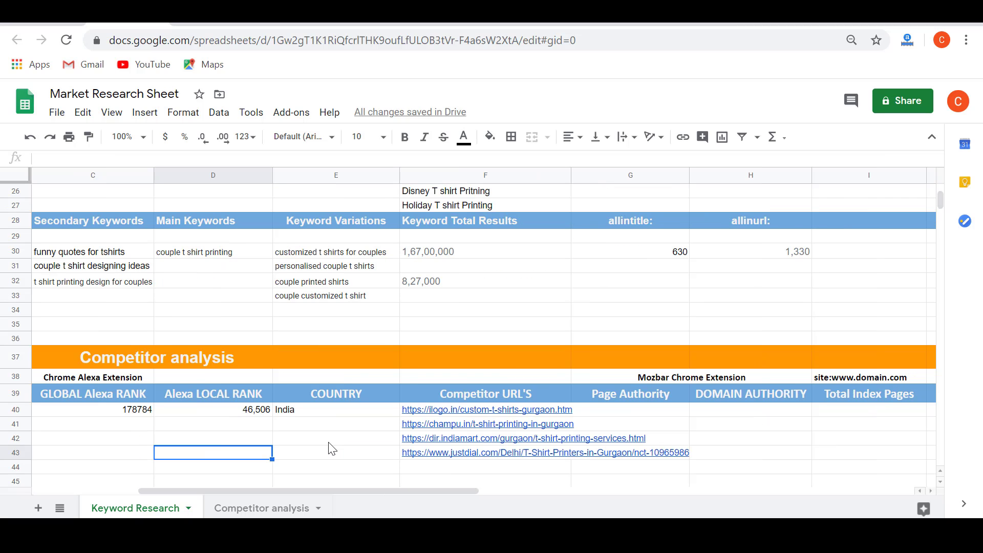